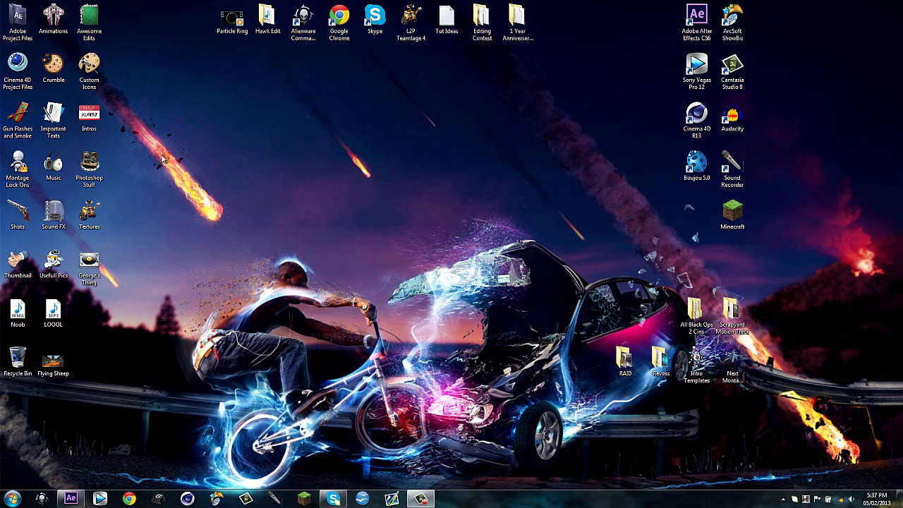
- View the Flying Sheep picture from the desktop and close it
drag(146, 126, 550, 418)
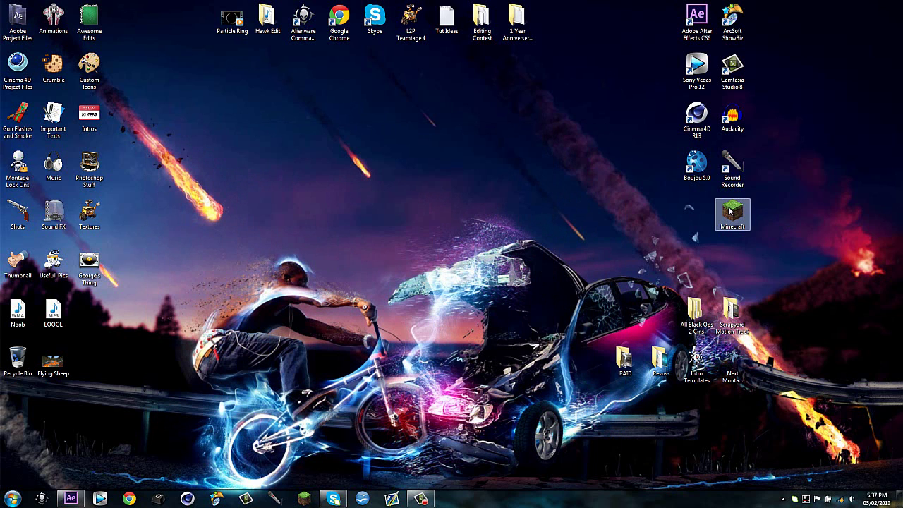
double_click(53, 360)
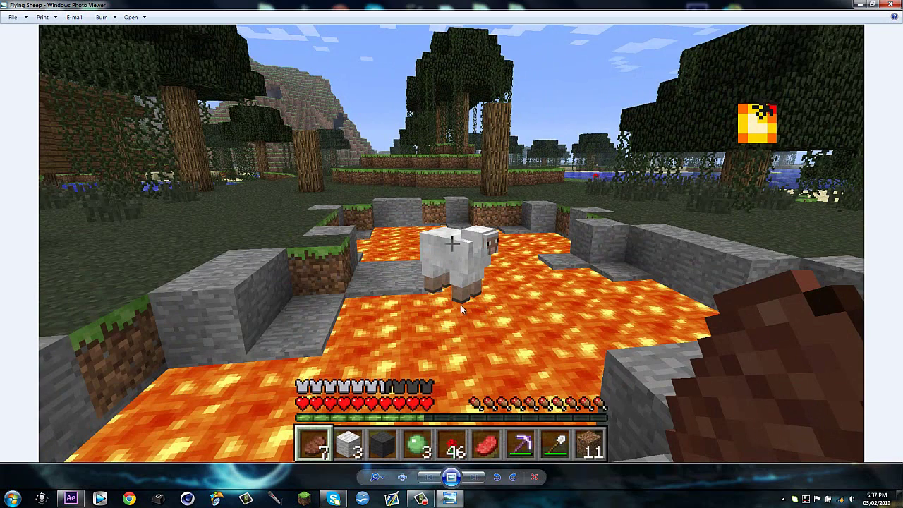
click(893, 3)
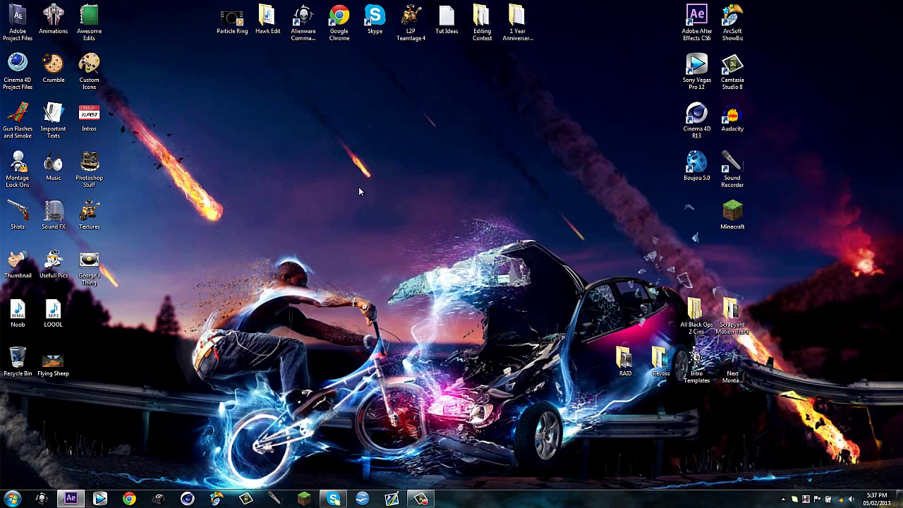
- Play the YT Monai video from the Awesome Edits folder, pausing to examine its scope ring effect, and close the video and folder
double_click(90, 19)
double_click(649, 205)
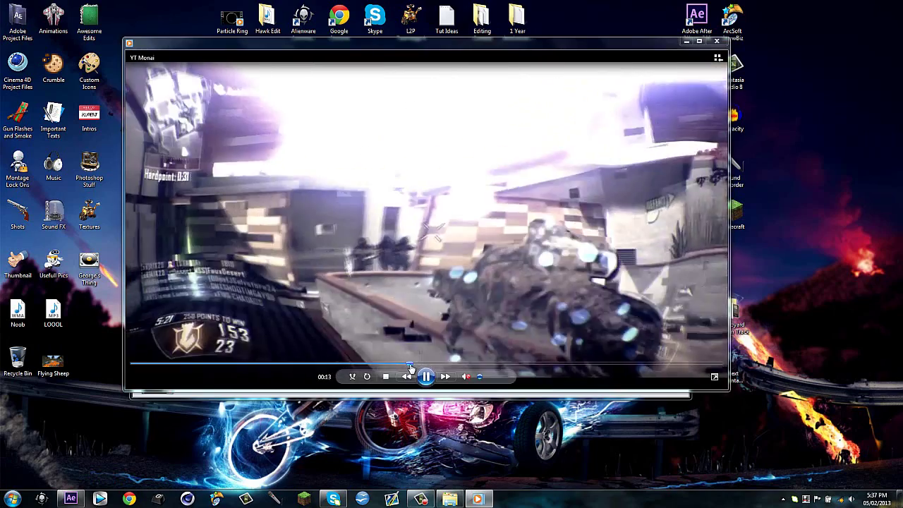
click(433, 364)
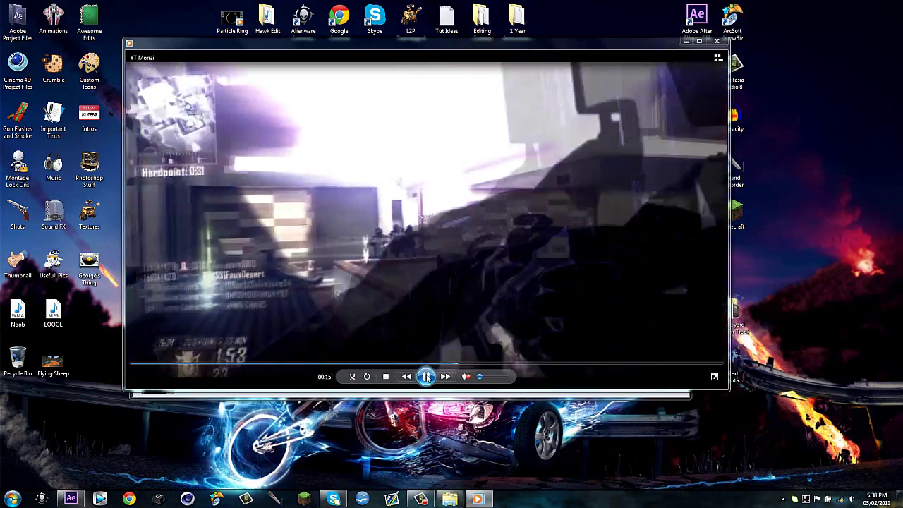
click(427, 376)
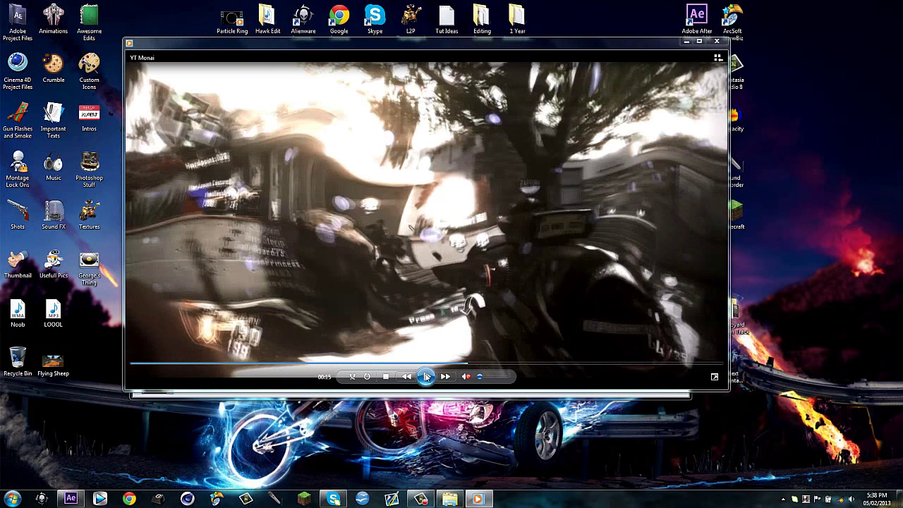
click(429, 374)
click(429, 373)
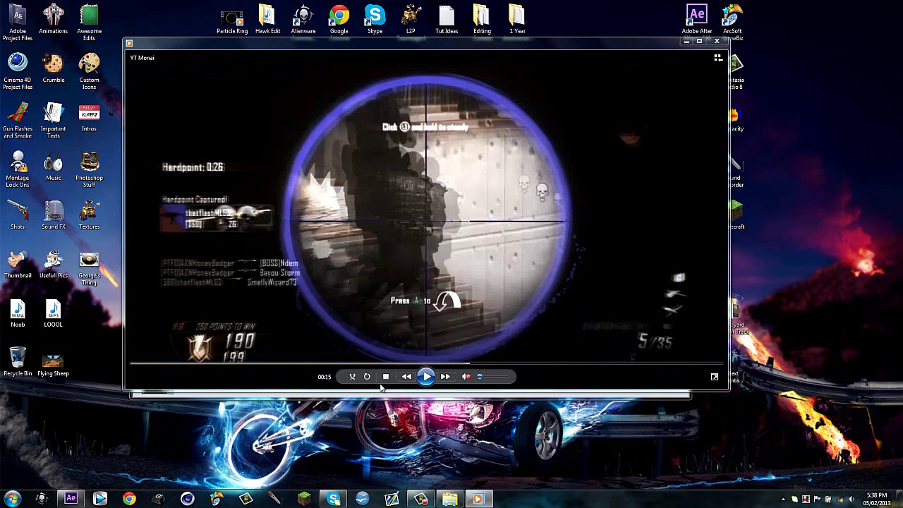
click(433, 379)
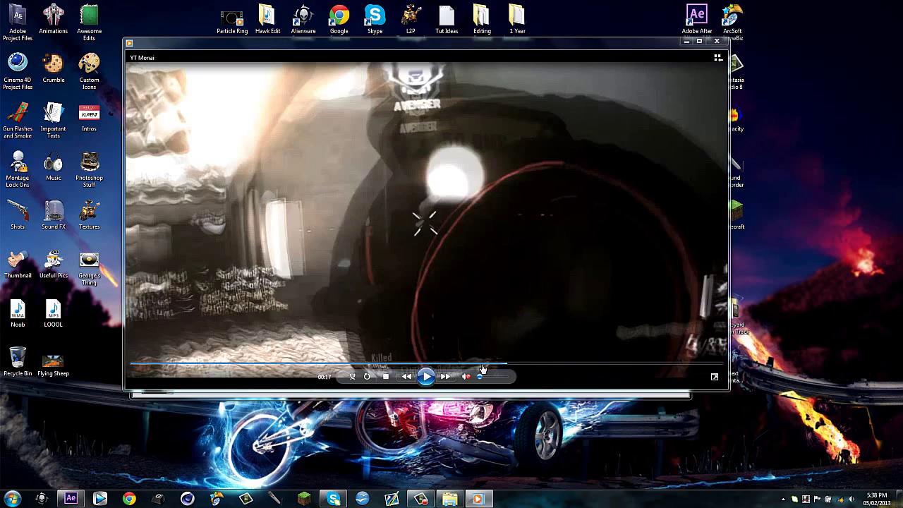
click(433, 378)
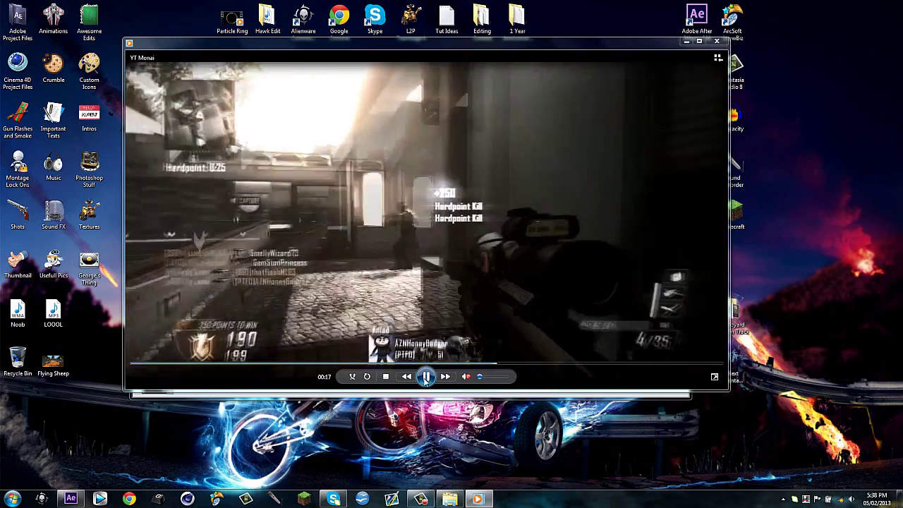
click(426, 377)
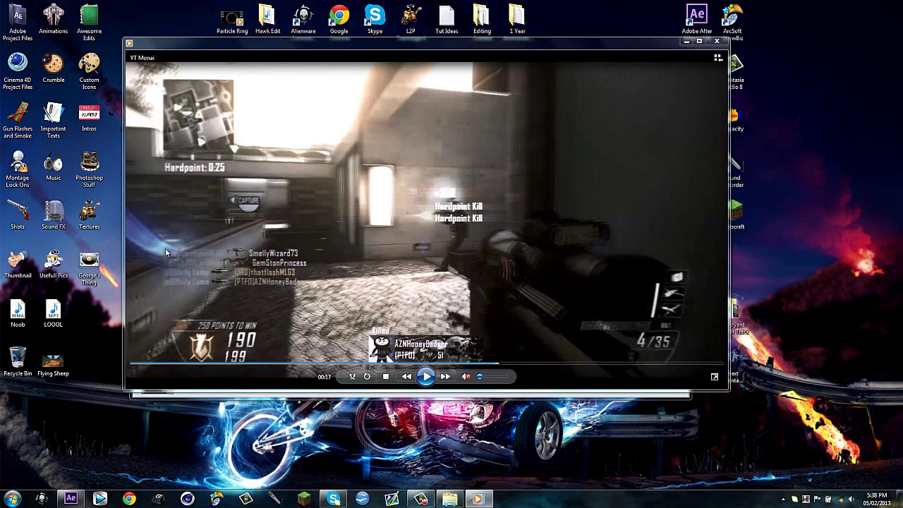
click(717, 41)
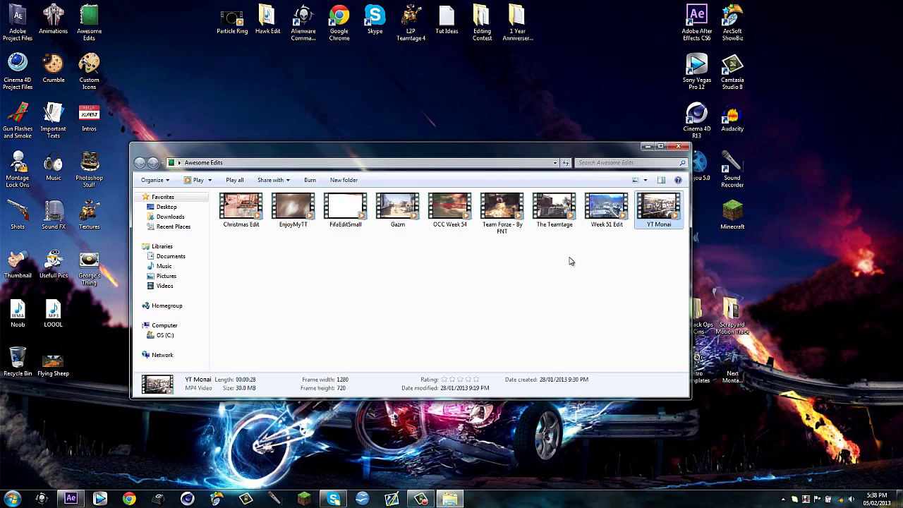
click(677, 147)
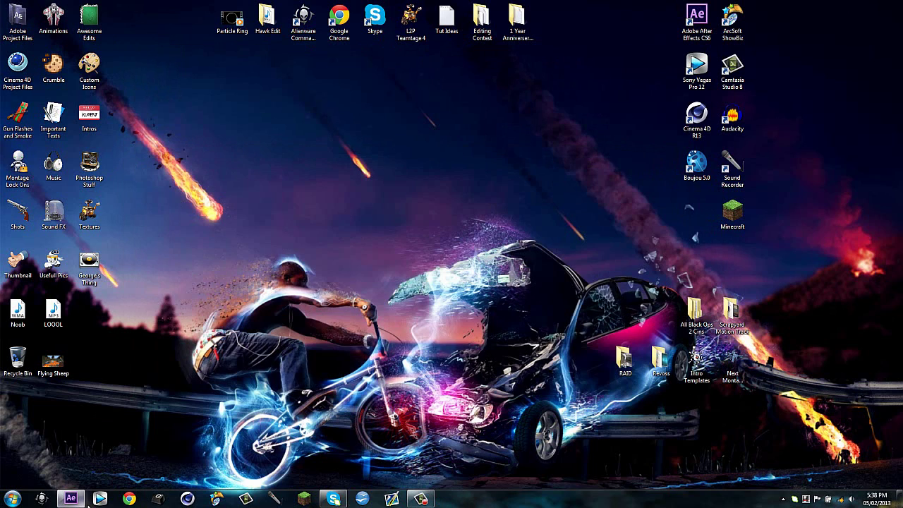
- Switch to After Effects, open the footage import dialog and cancel it
click(70, 497)
click(421, 499)
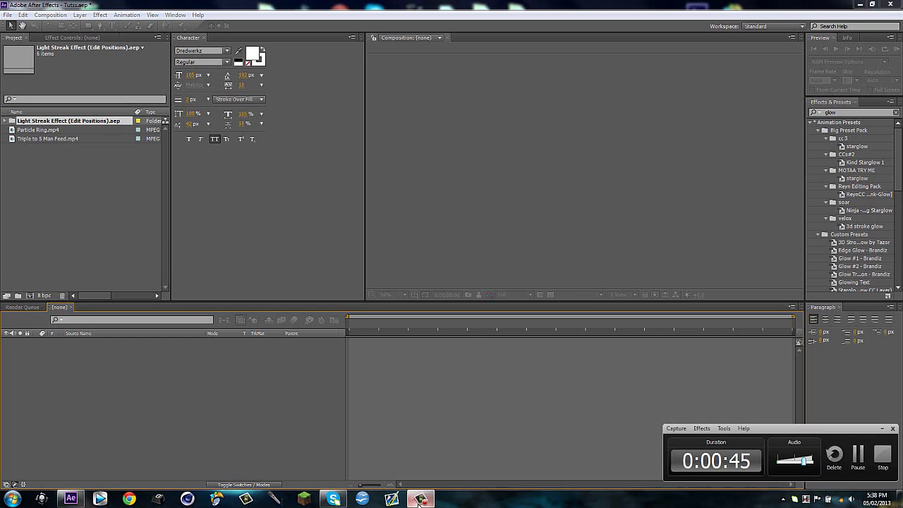
click(421, 499)
double_click(68, 204)
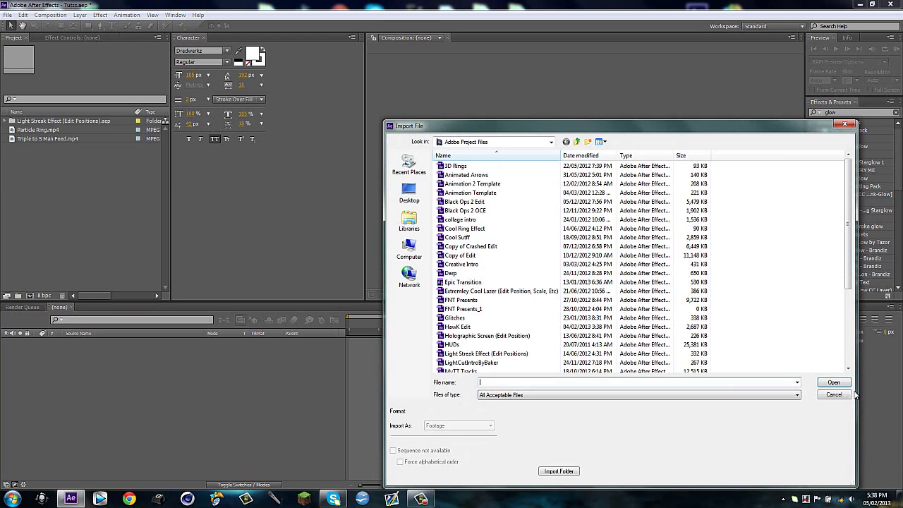
click(834, 394)
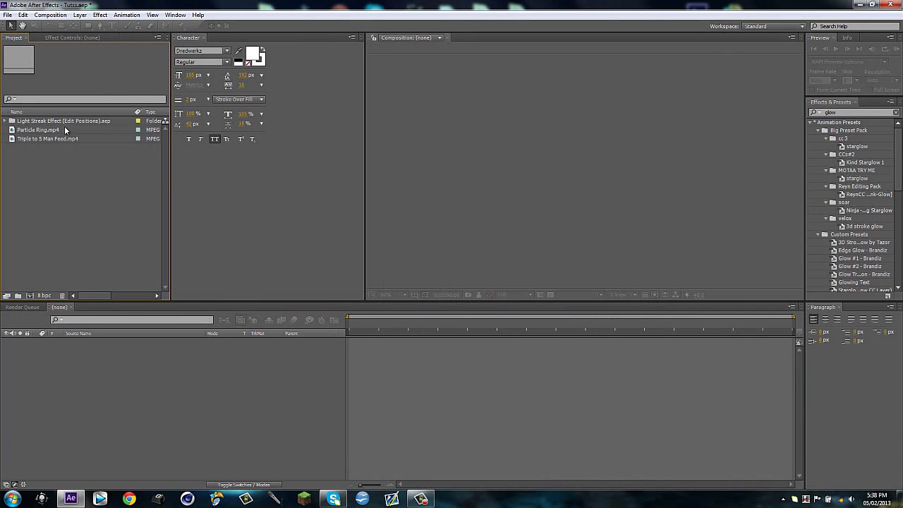
- Create a new composition from the Triple to 5 Man Feed.mp4 clip
click(52, 138)
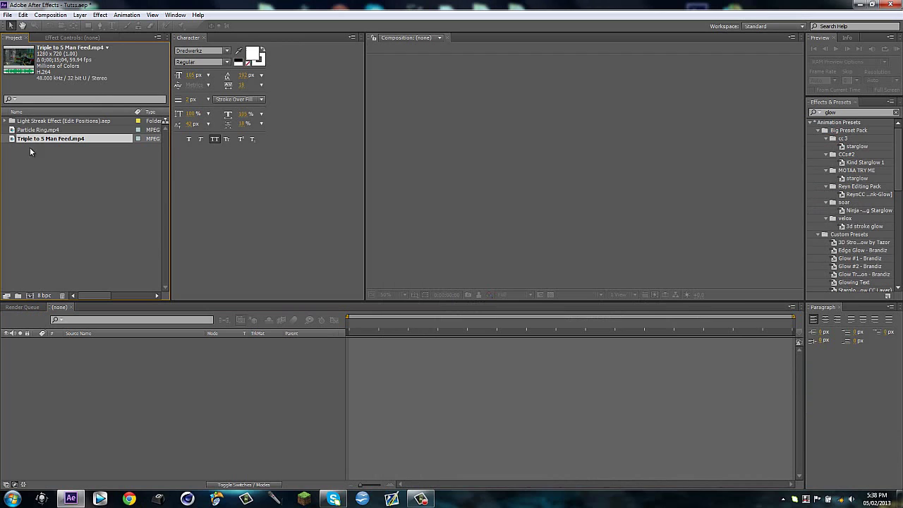
drag(35, 139, 30, 295)
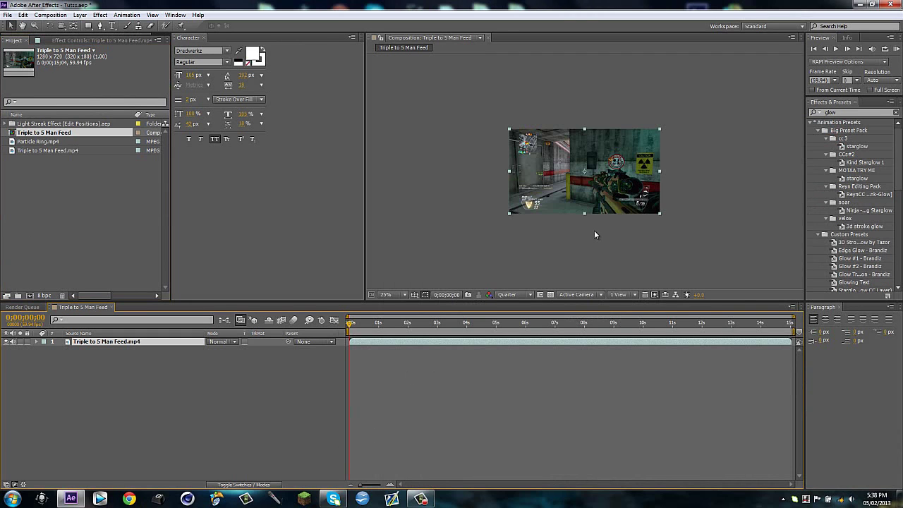
scroll(595, 234, up, 2)
- Add Particle Ring.mp4 above the gameplay clip, starting at 0;00;04;03, and set its blending mode to Add
drag(403, 324, 466, 326)
click(511, 295)
click(515, 331)
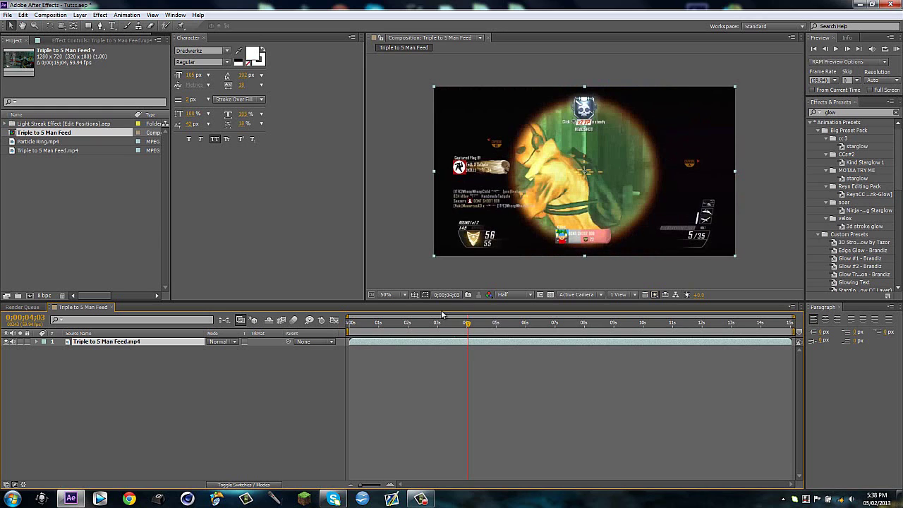
drag(40, 145, 498, 343)
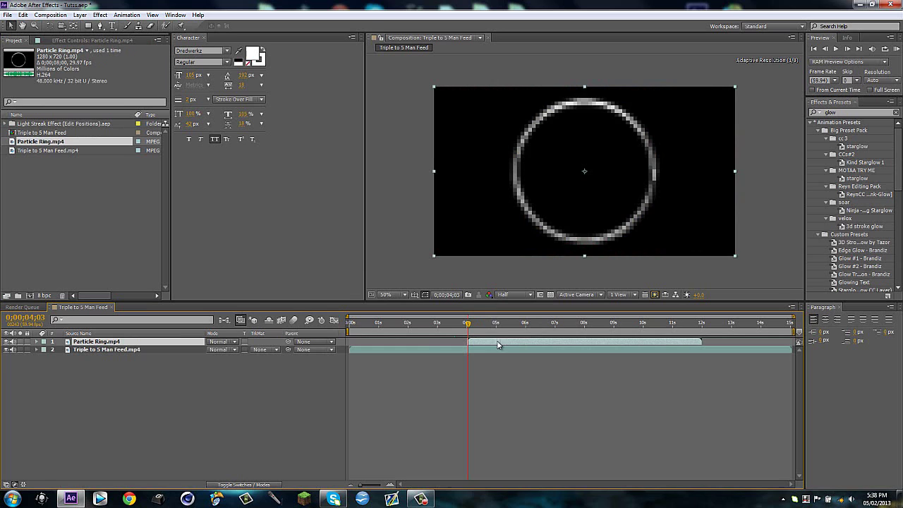
click(220, 342)
click(251, 173)
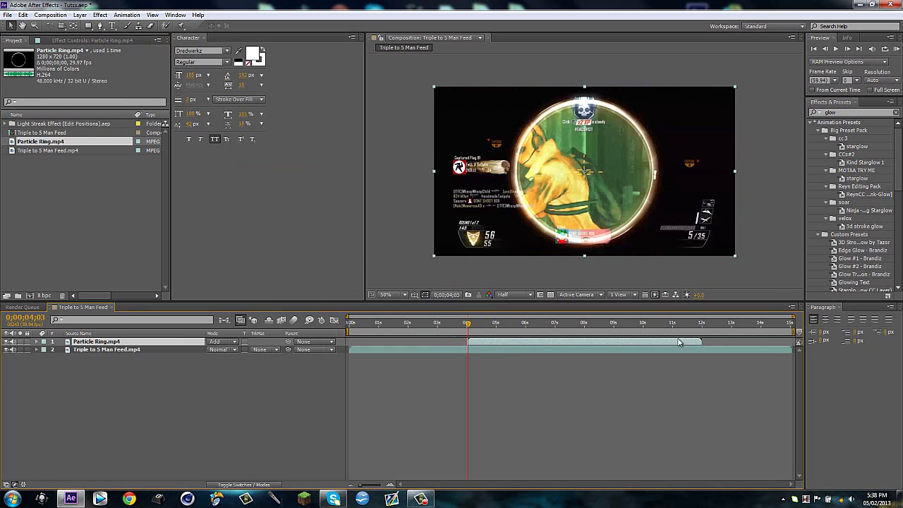
- Apply the CC Toner effect to the Particle Ring layer
drag(796, 316, 579, 344)
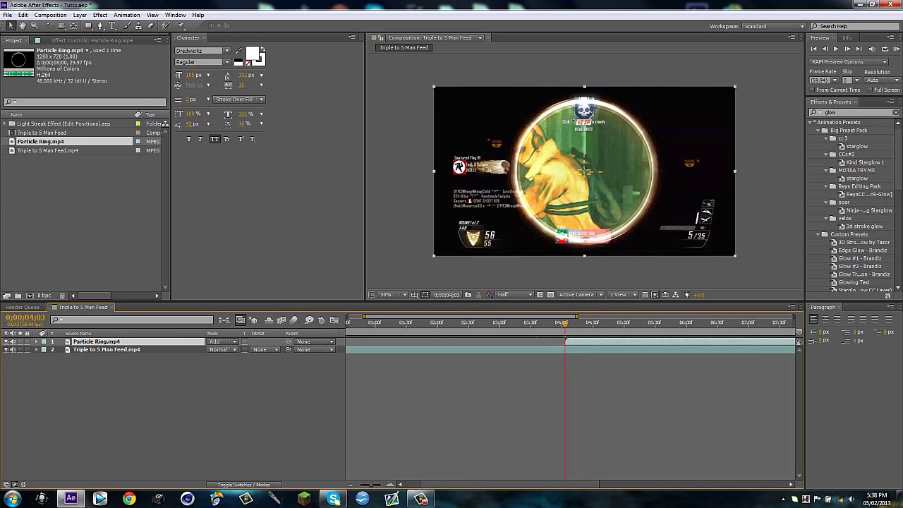
click(861, 111)
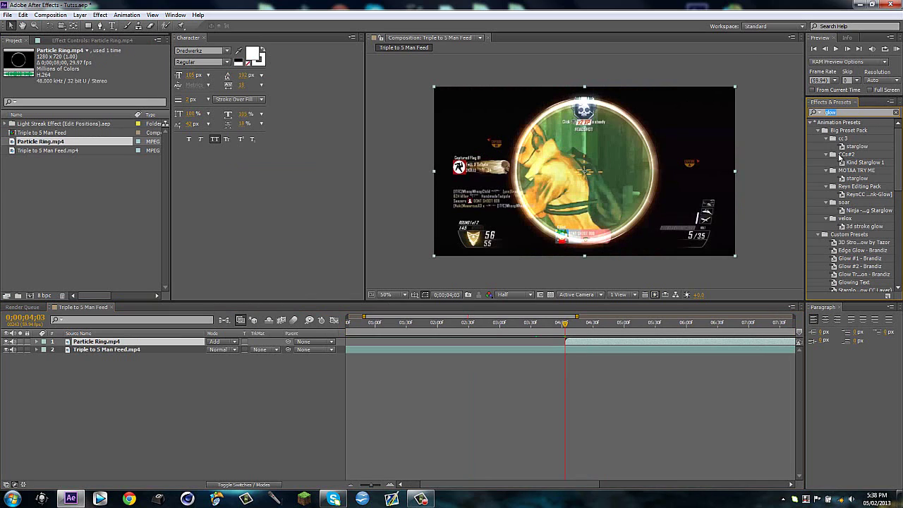
text(cc toner)
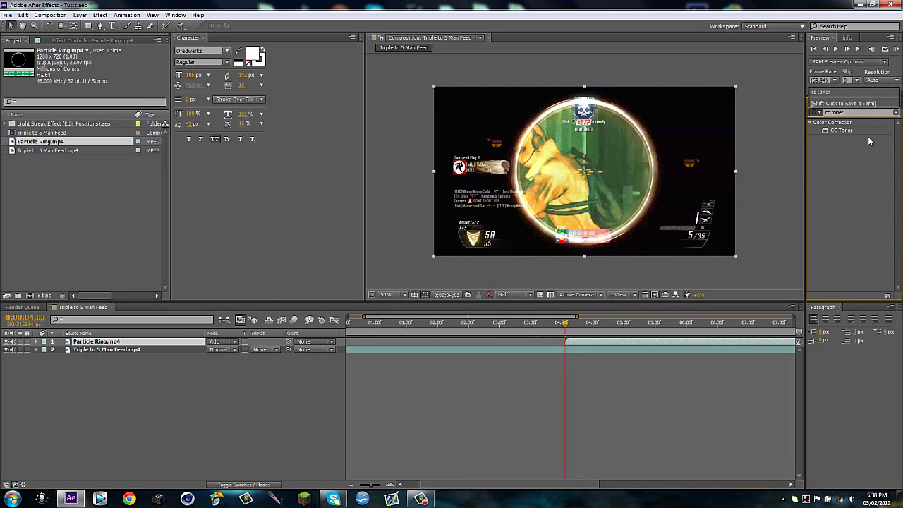
drag(843, 128, 578, 98)
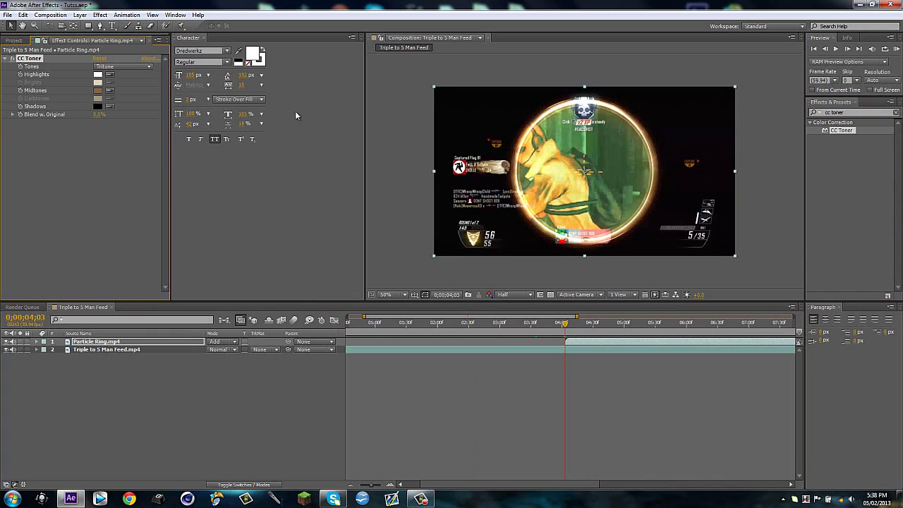
- Set CC Toner's midtones to orange FFAE00 and sample the same colour for the highlights
click(98, 91)
drag(451, 261, 452, 275)
click(429, 199)
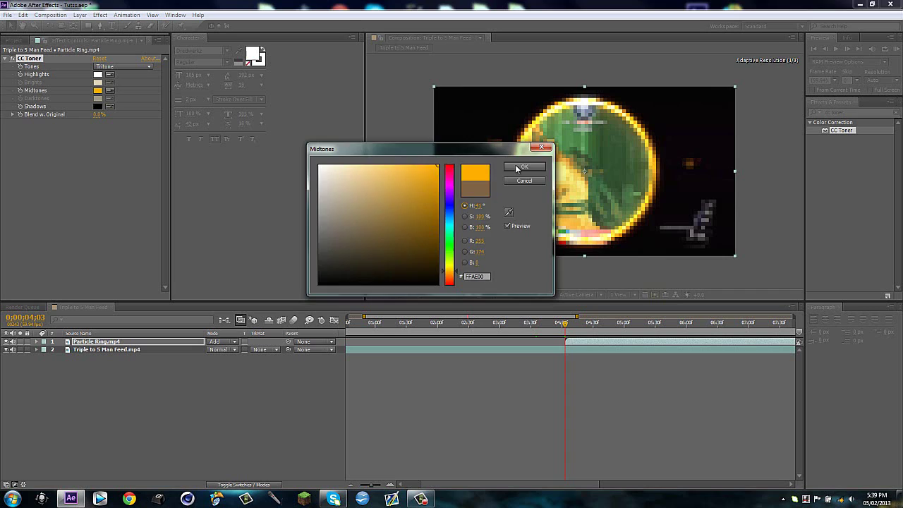
click(524, 167)
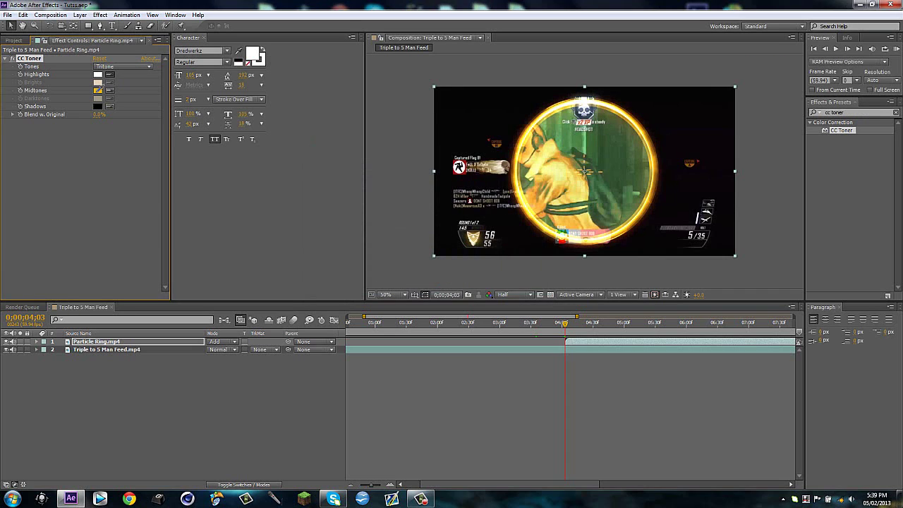
click(98, 91)
- Apply the Stylize Glow effect to the Particle Ring layer with its default settings and collapse both effects' properties
drag(845, 113, 679, 100)
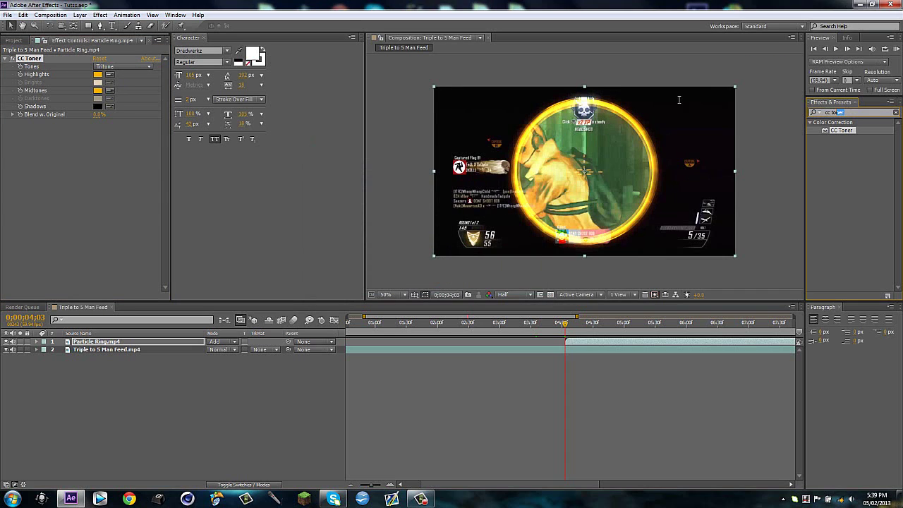
text(glow)
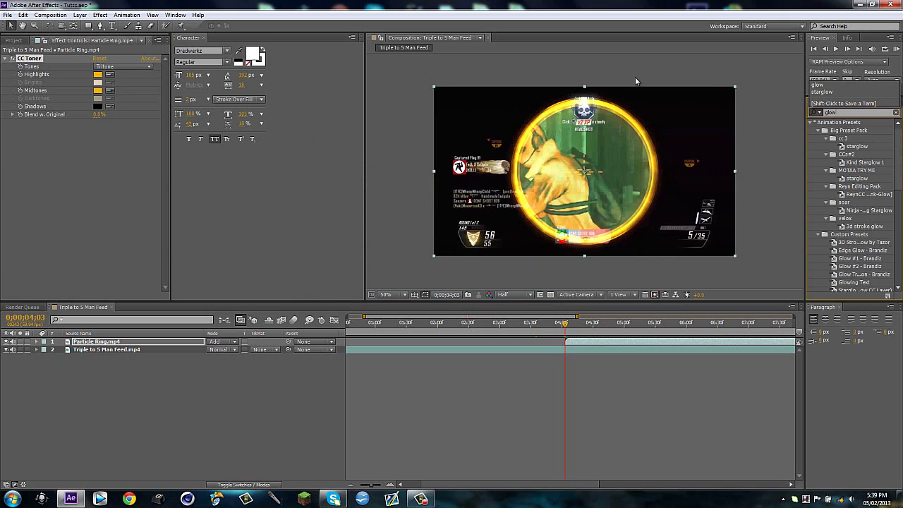
click(811, 125)
drag(836, 138, 581, 153)
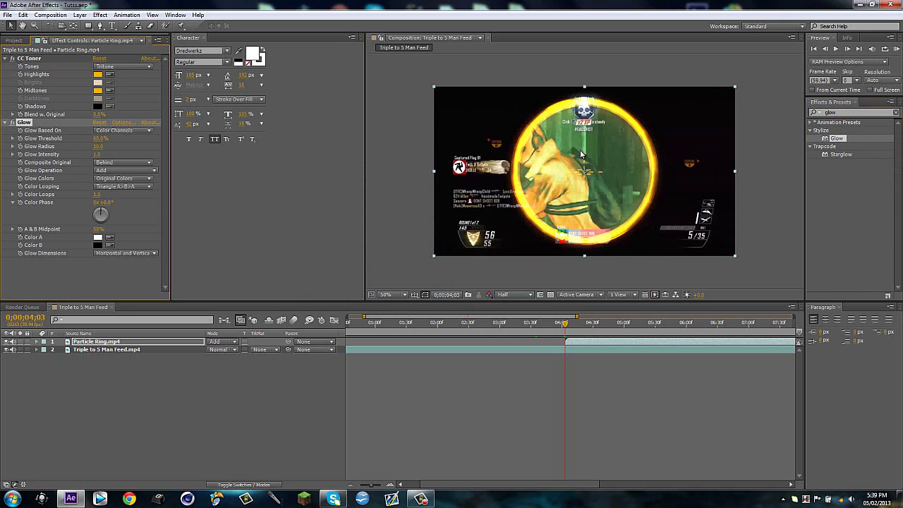
click(6, 116)
click(12, 122)
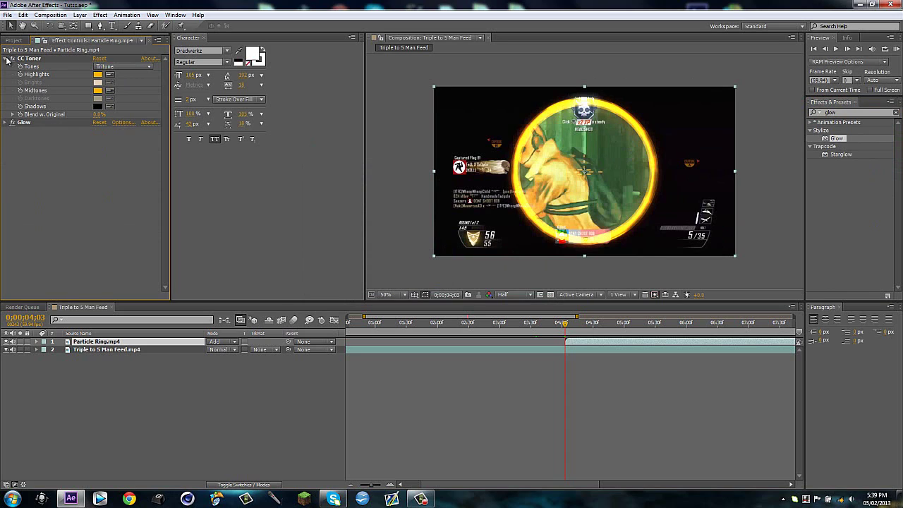
click(12, 57)
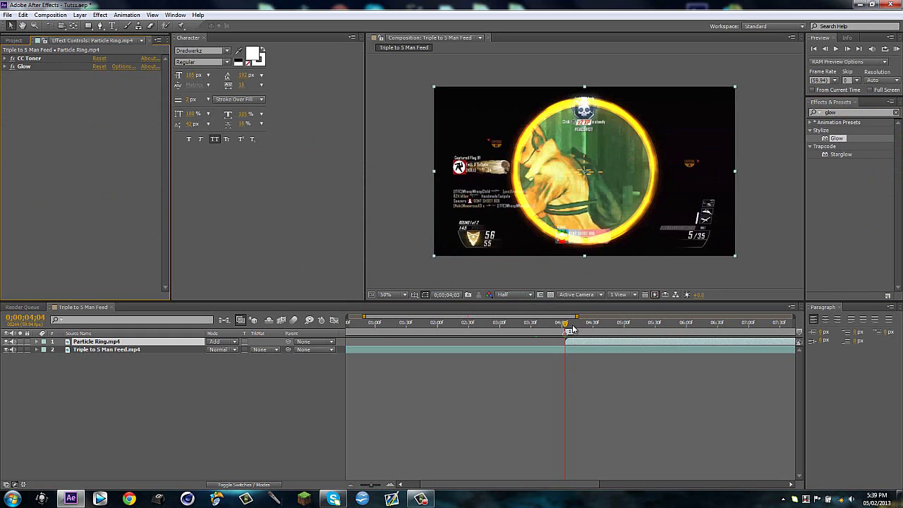
- Enable time remapping on the Particle Ring layer and move its end keyframe to about 0;00;05;00
drag(571, 326, 573, 326)
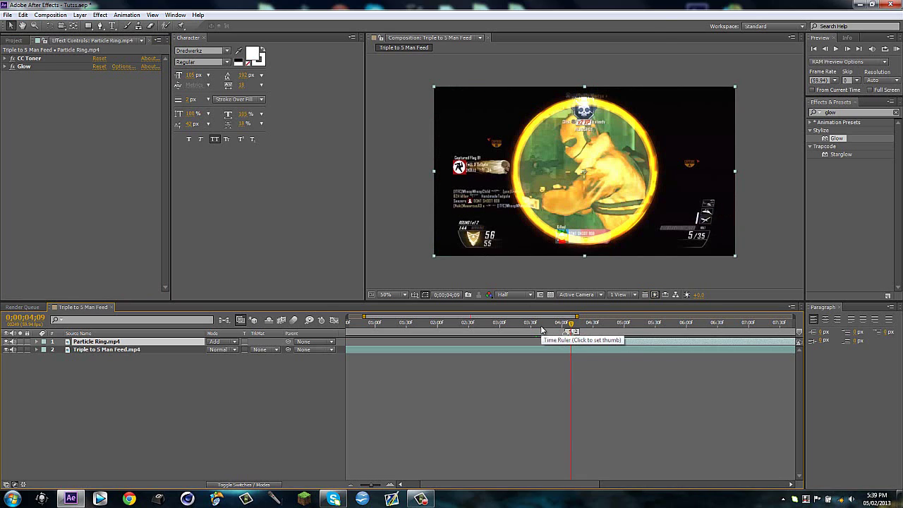
key(ctrl+alt+t)
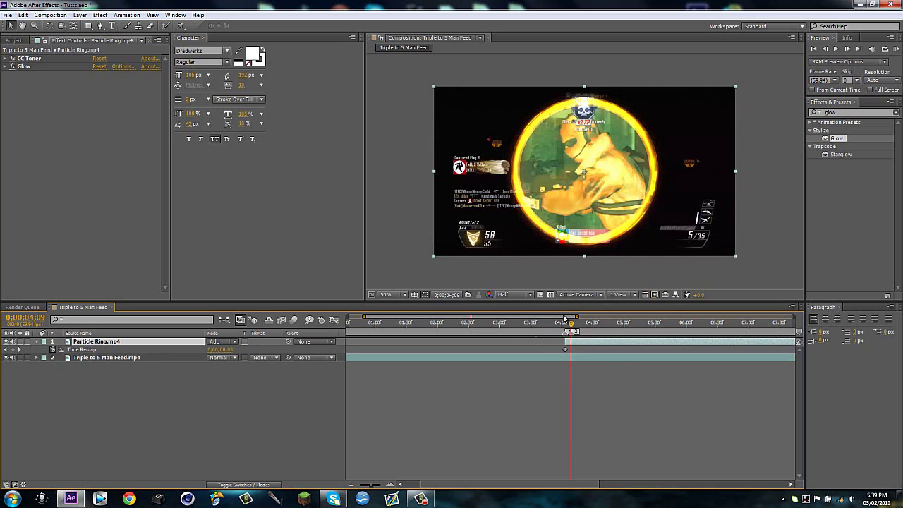
drag(567, 317, 374, 356)
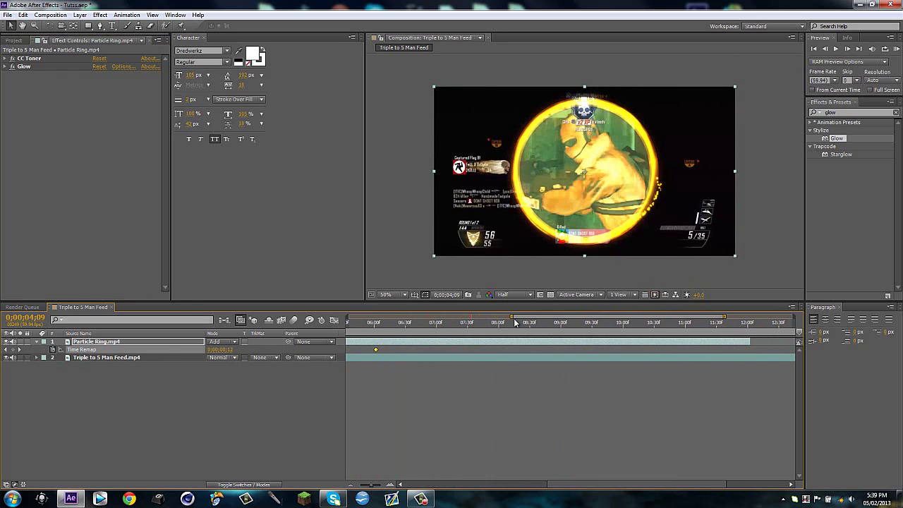
drag(516, 318, 445, 320)
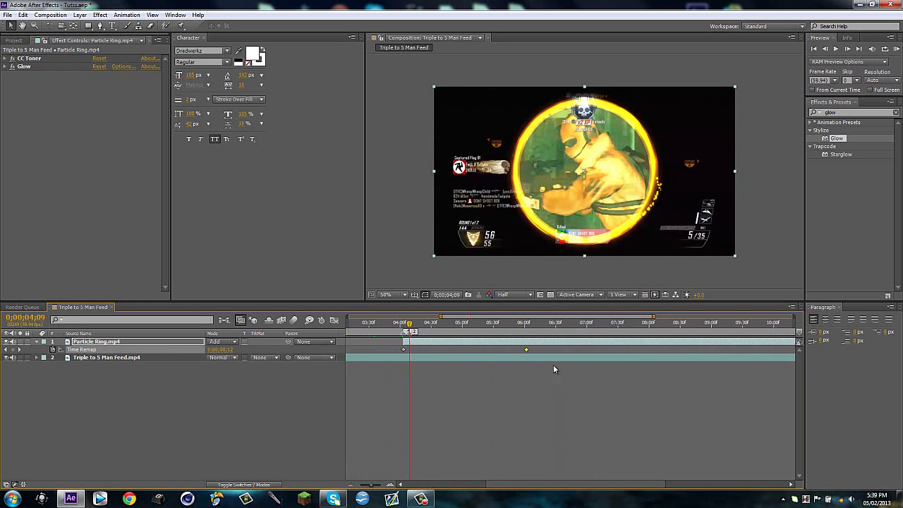
drag(526, 352, 461, 350)
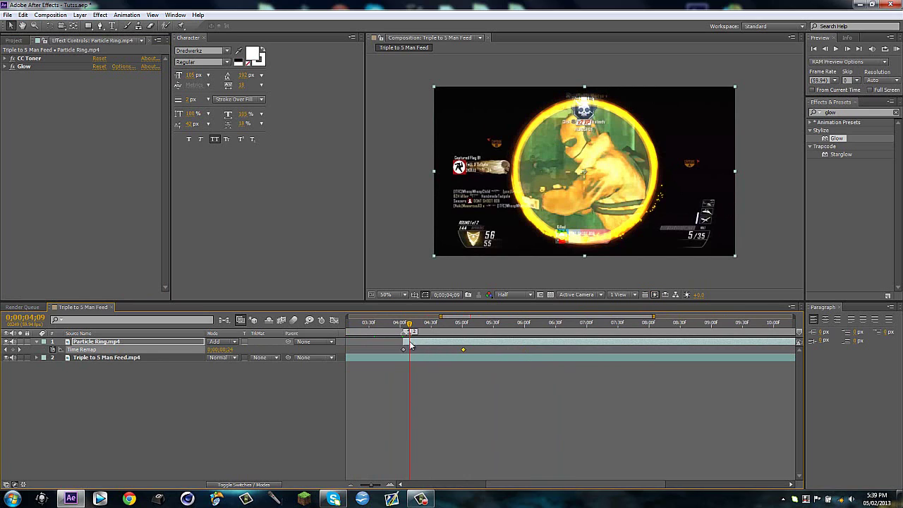
- Trim the end of the Particle Ring layer at marker 2 (0;00;04;09) and collapse its keyframed properties
drag(407, 322, 402, 323)
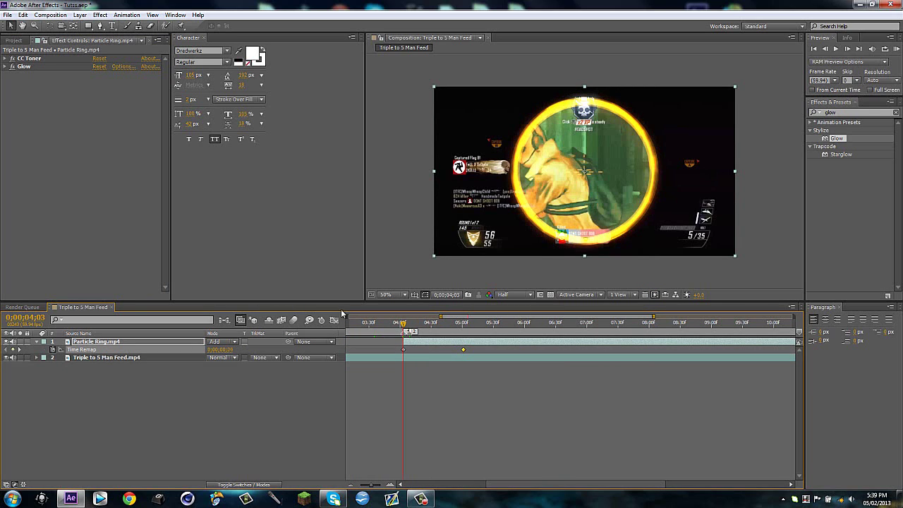
key(2)
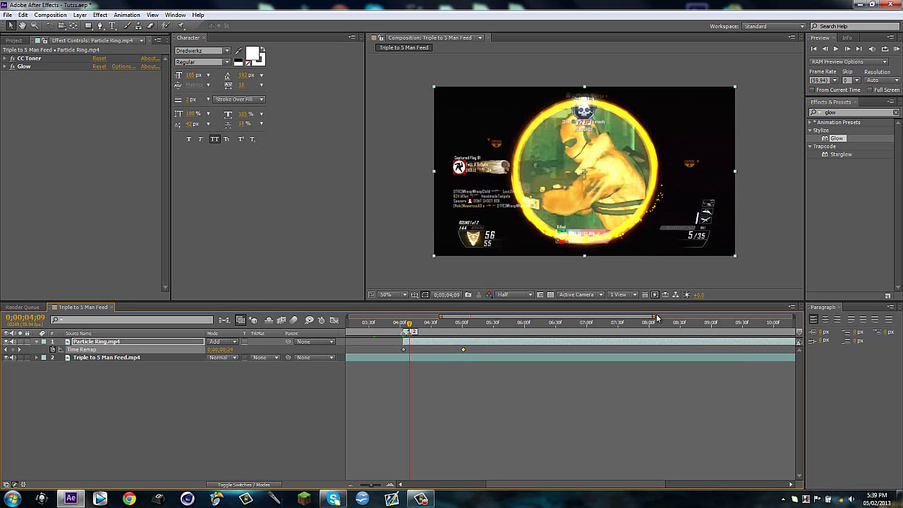
drag(654, 317, 669, 316)
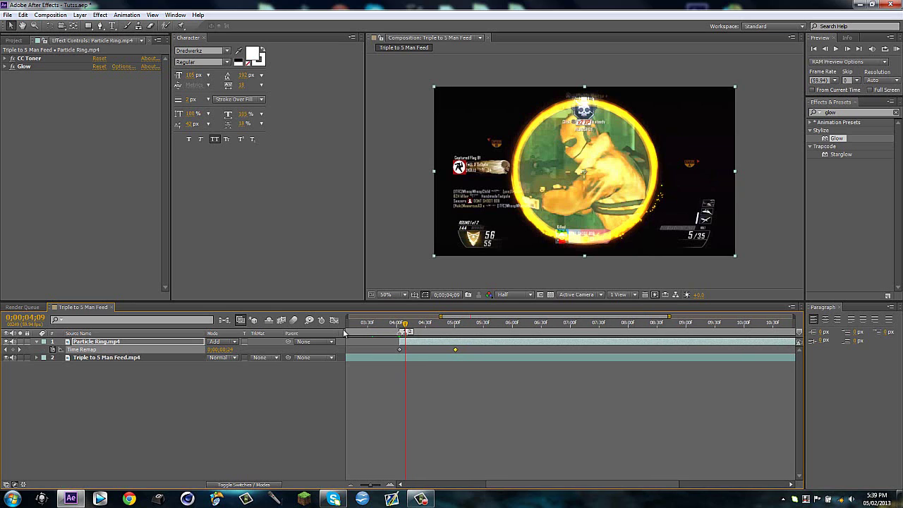
click(421, 324)
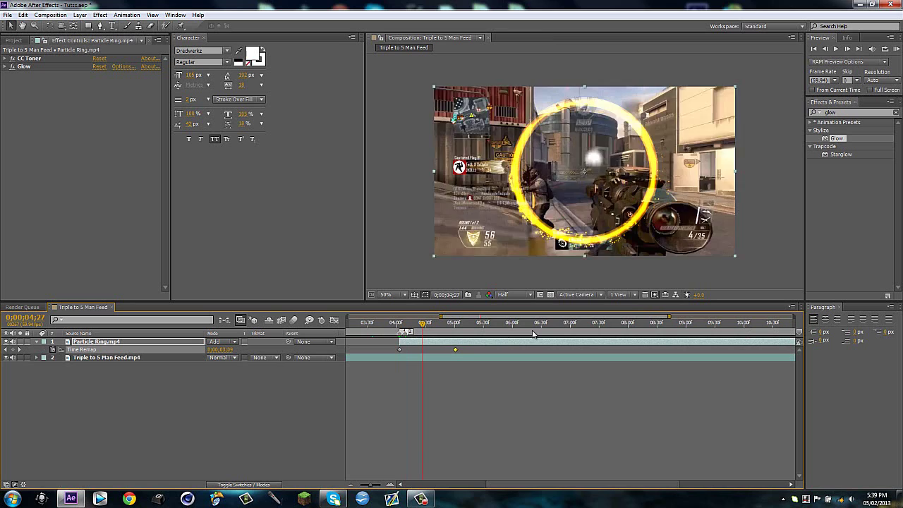
key(2)
key(alt+bracketright)
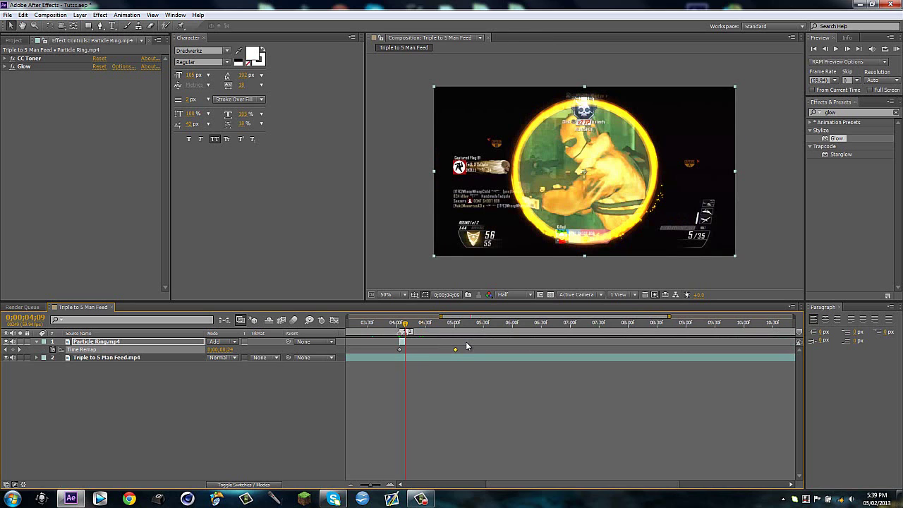
key(u)
click(302, 420)
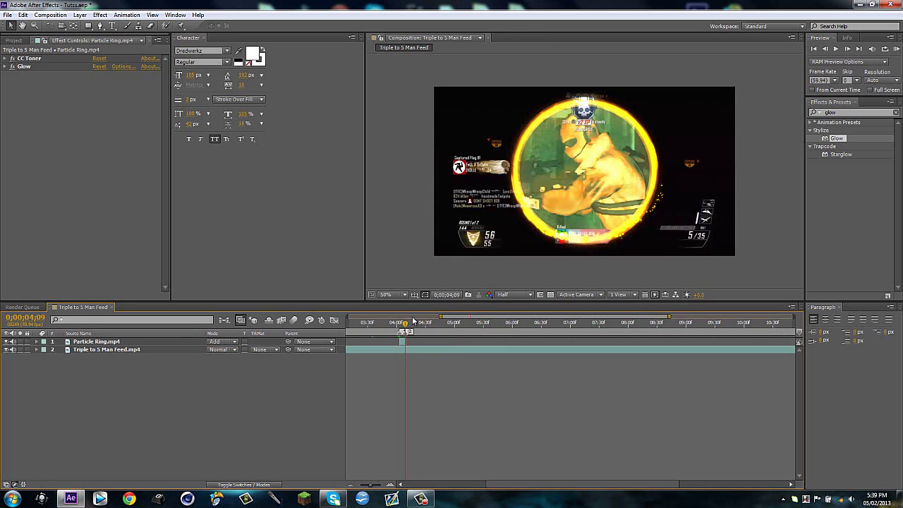
- Duplicate the gameplay layer and split it at 0;00;07;13, starting the upper copy there and ending the lower one there
drag(406, 328, 585, 310)
click(561, 348)
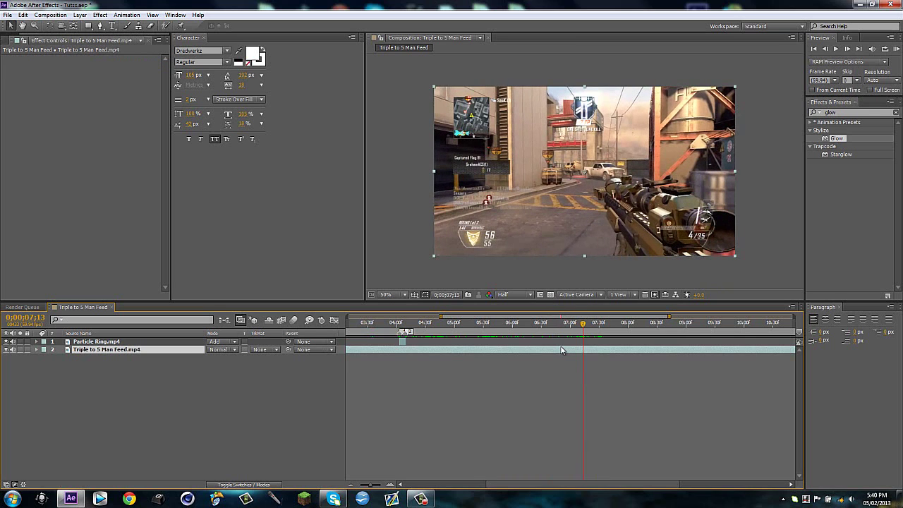
key(ctrl+shift+d)
key(Escape)
key(ctrl+d)
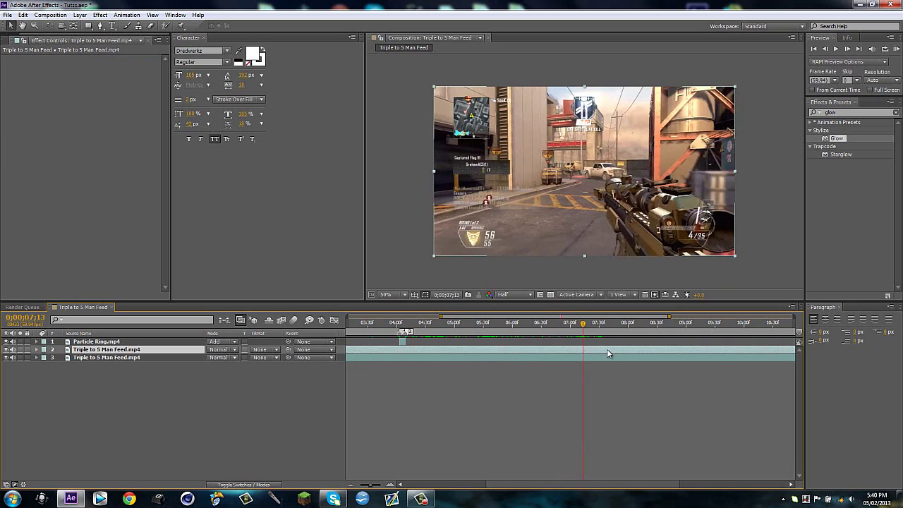
key(alt+bracketleft)
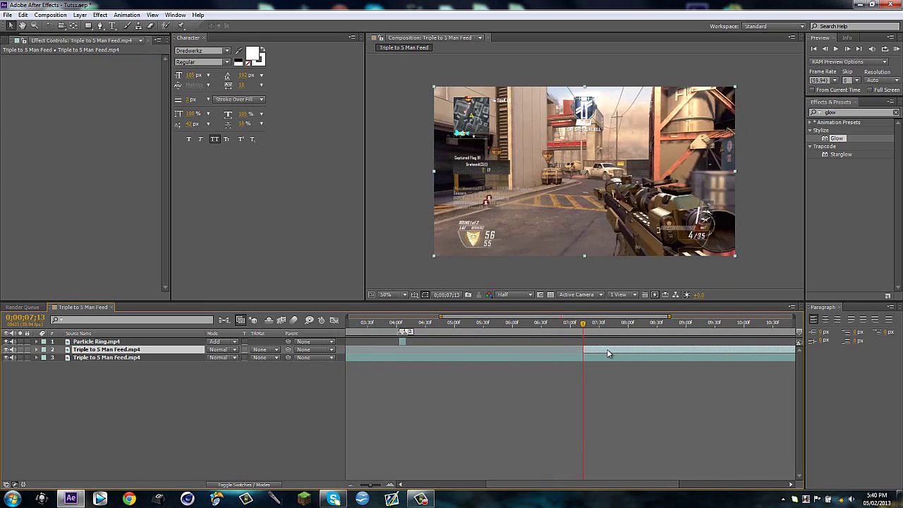
click(597, 354)
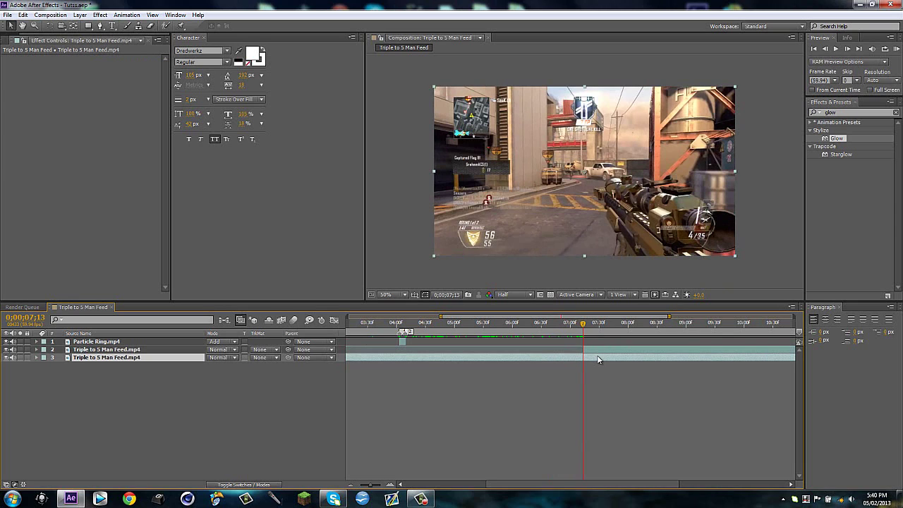
key(alt+bracketright)
- Apply the Twixtor Pro effect to the gameplay layer that starts at 0;00;07;13
click(592, 349)
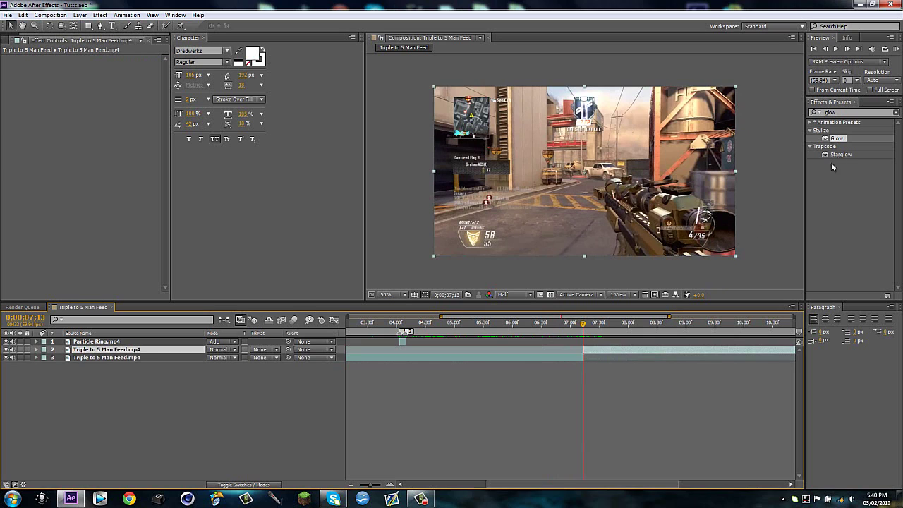
double_click(854, 113)
text(twix)
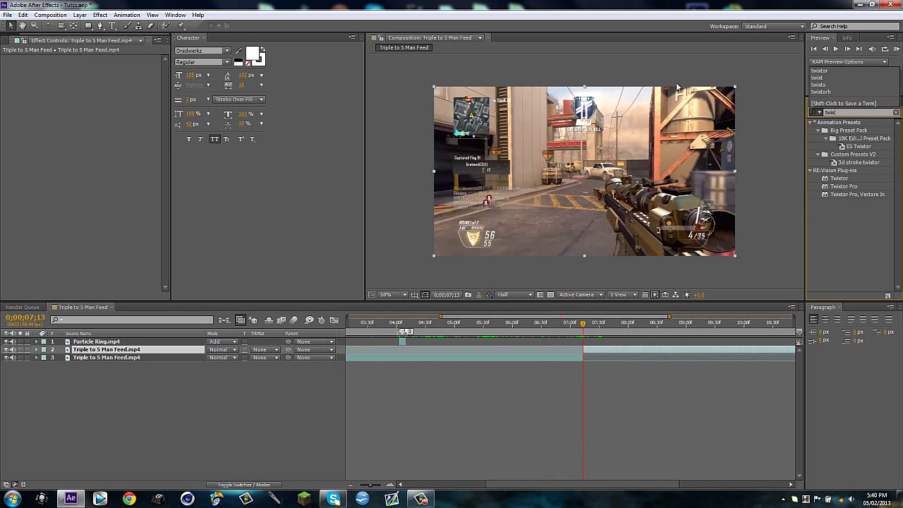
text(tor)
click(844, 186)
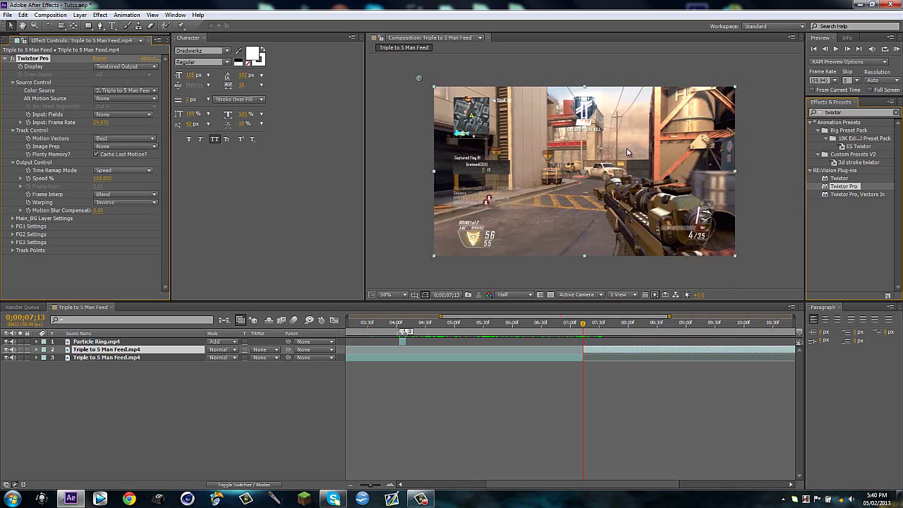
- Check the gameplay footage's frame rate in the project and set Twixtor Pro's input frame rate to 59.94
click(9, 41)
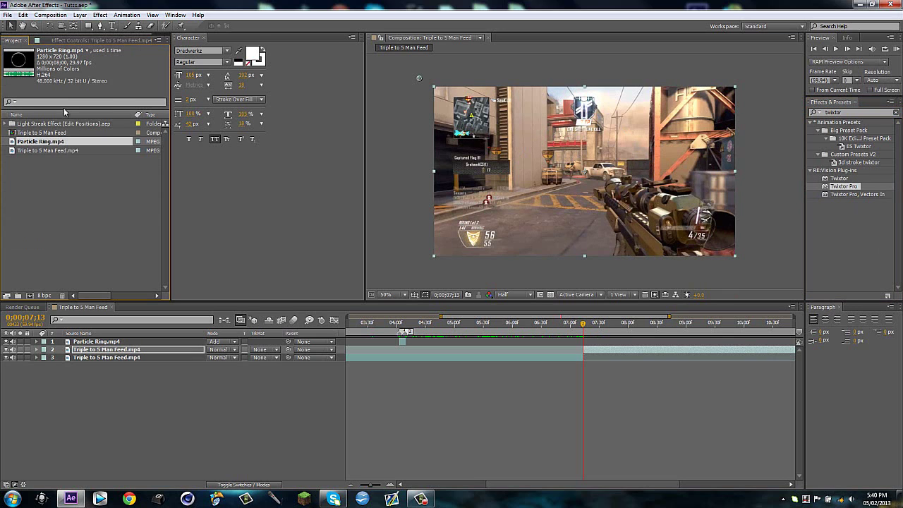
click(42, 151)
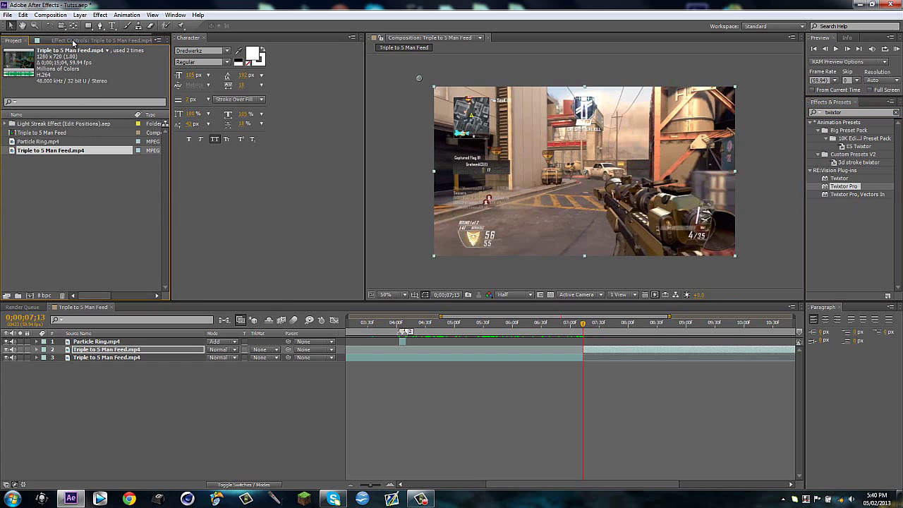
click(101, 40)
click(100, 123)
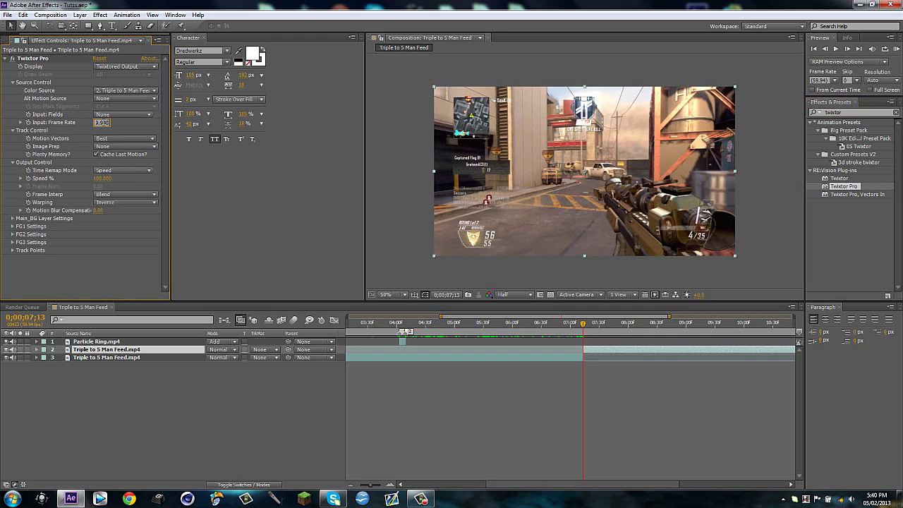
- Set Twixtor Pro's Image Prep to Contrast/Edge Enhance and its Warping to Inverse w/ Smart Blend
click(107, 146)
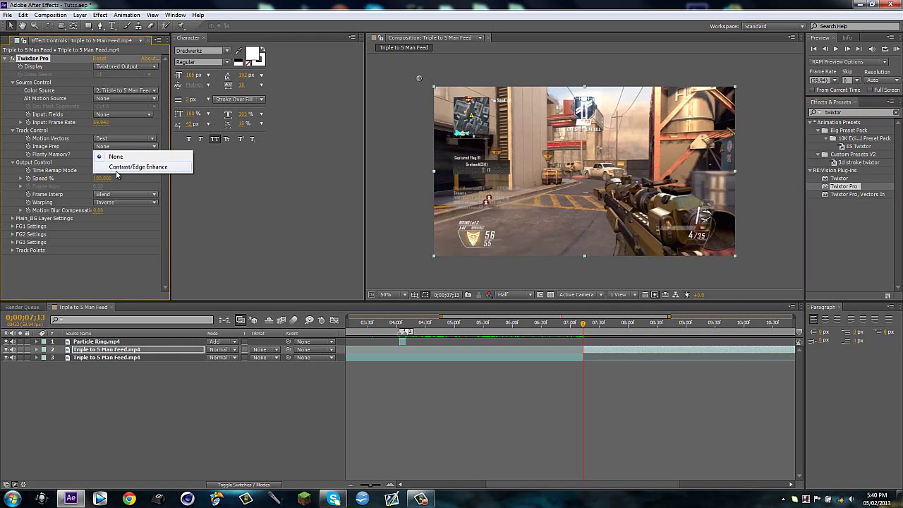
click(123, 168)
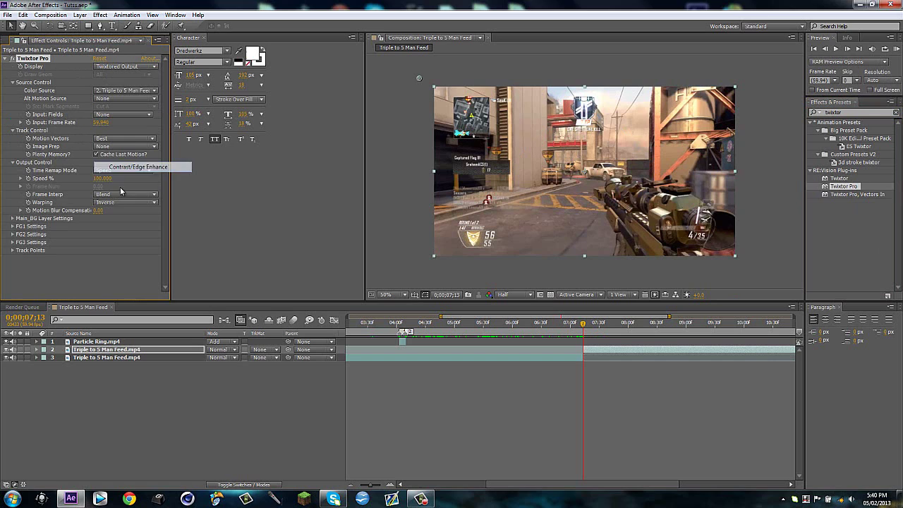
click(141, 205)
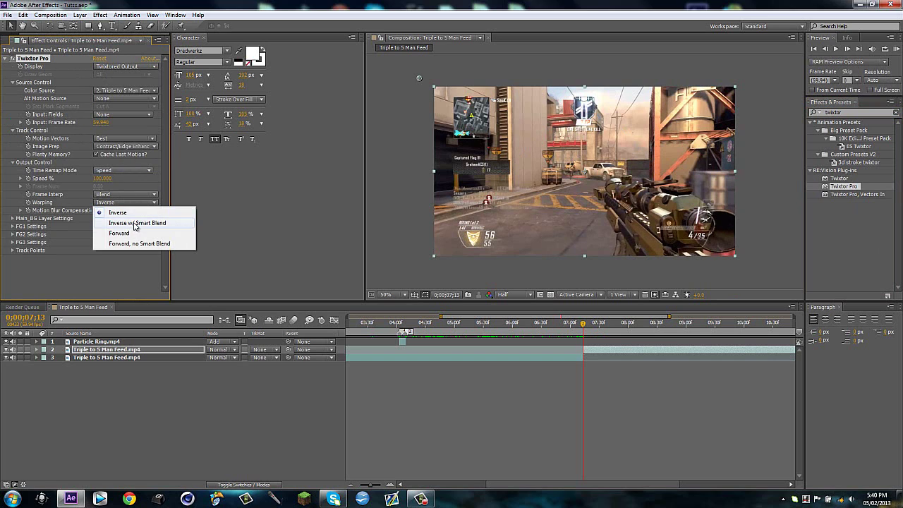
click(137, 224)
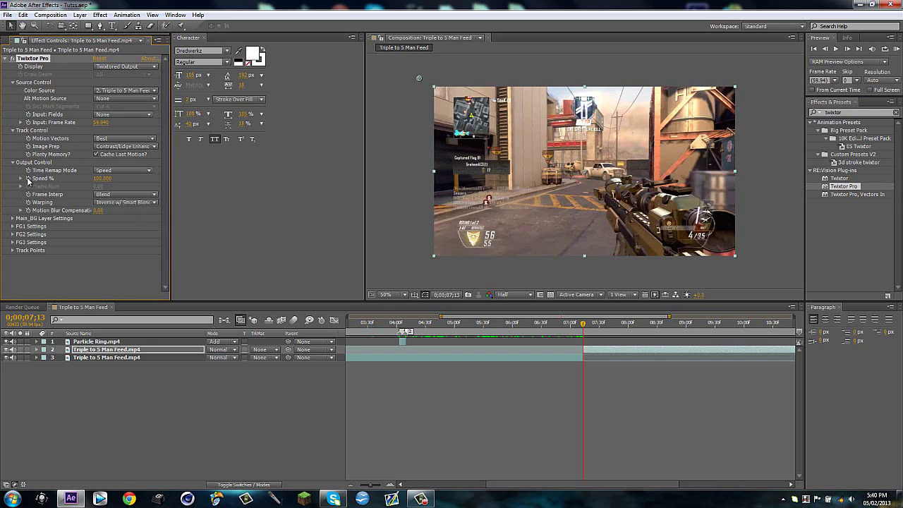
- Enable keyframing for Twixtor Pro's Speed % and set it to 10 at 0;00;07;13
key(Page_Up)
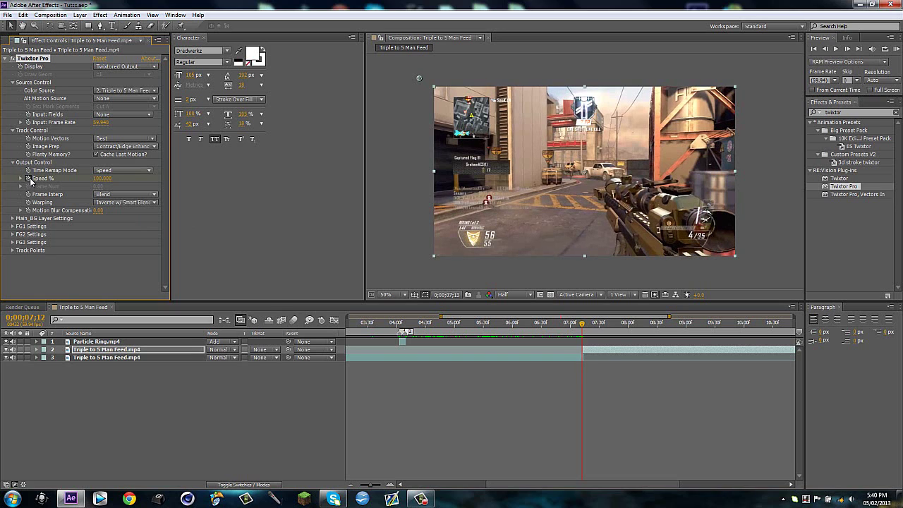
key(Page_Down)
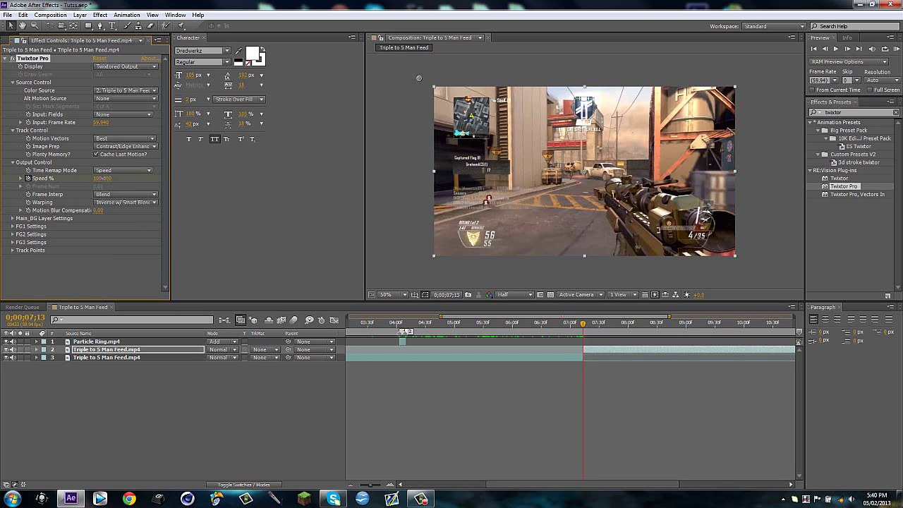
click(103, 178)
text(10)
key(Return)
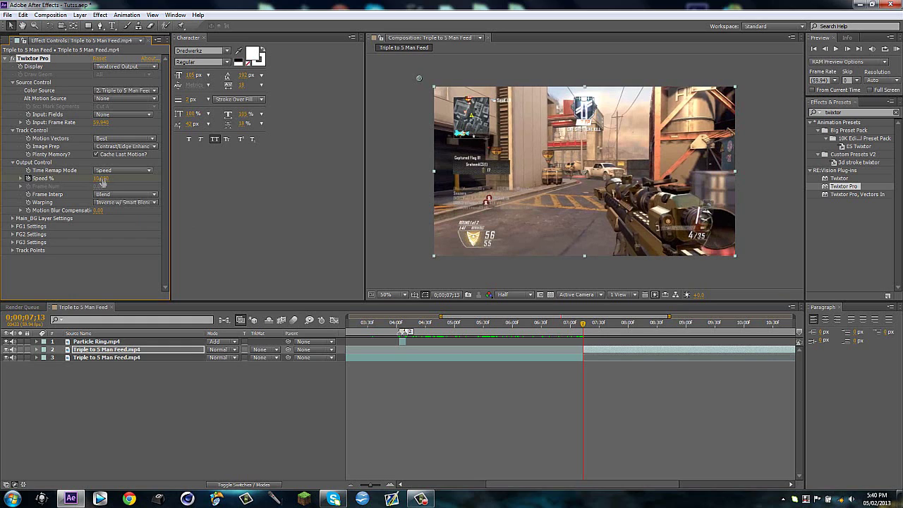
- Add a Speed % keyframe holding 10 at 0;00;07;53 on the second gameplay layer
key(shift+Page_Down)
key(shift+Page_Down)
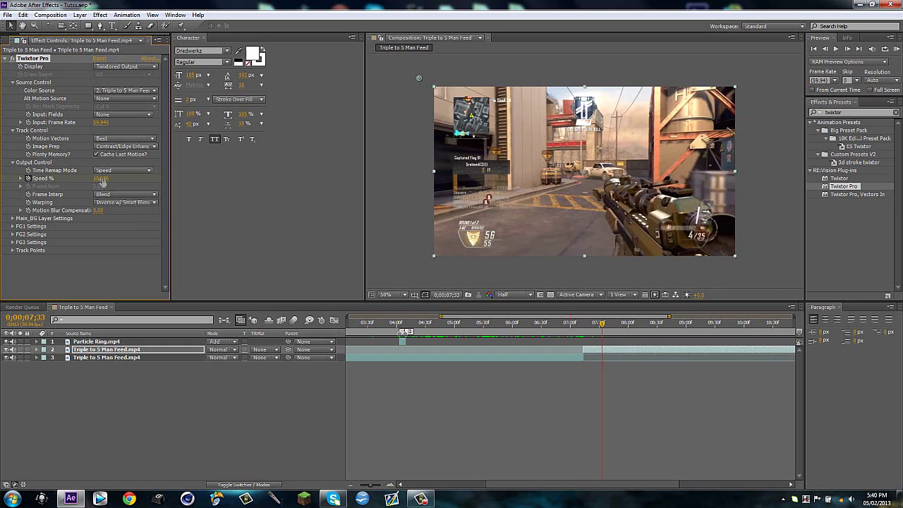
key(shift+Page_Down)
key(shift+Page_Down)
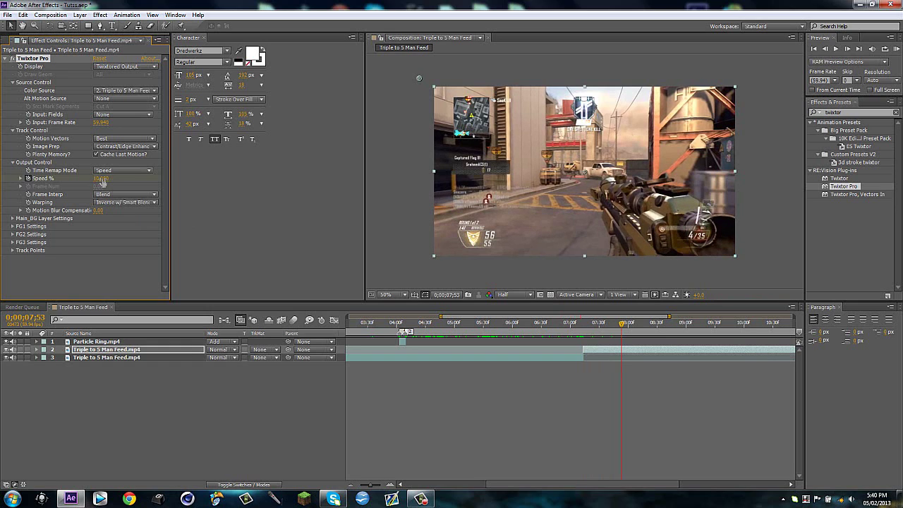
key(u)
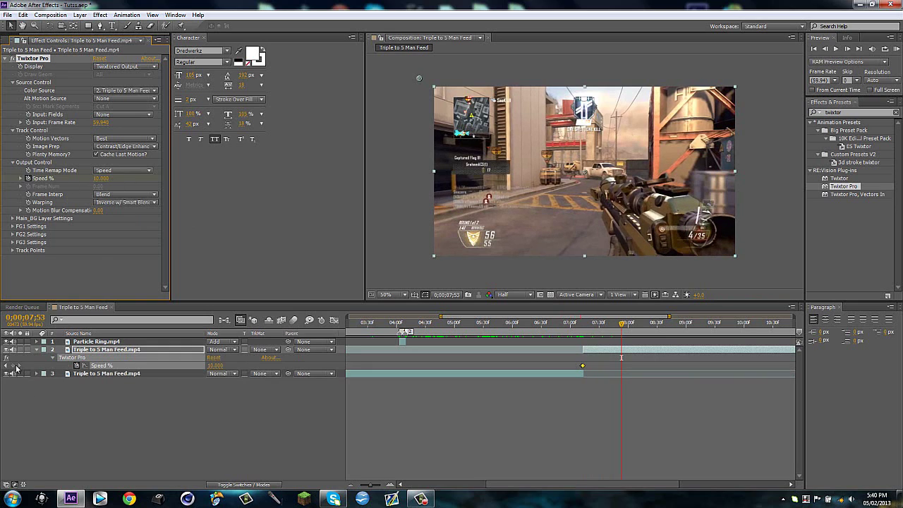
click(13, 366)
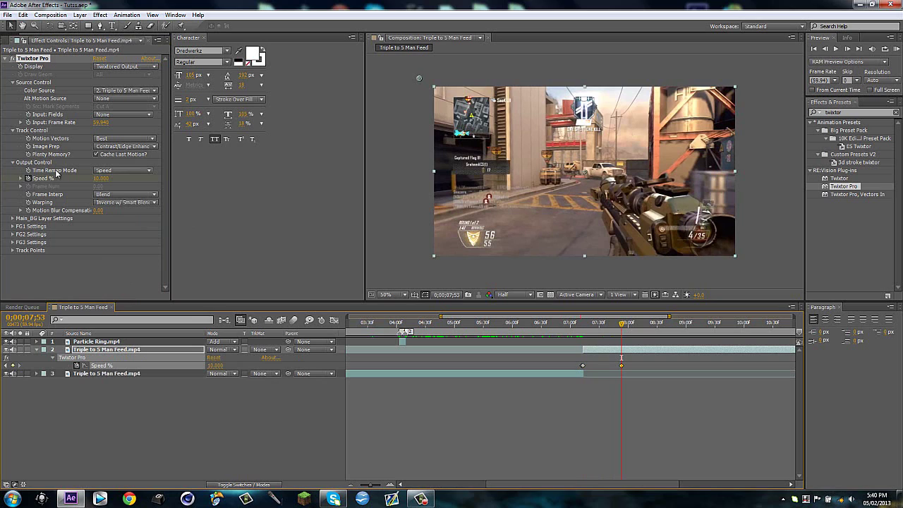
- Set Twixtor Pro's Speed % to 100 at 0;00;07;54 and collapse the layer's keyframed properties
key(Page_Down)
click(102, 178)
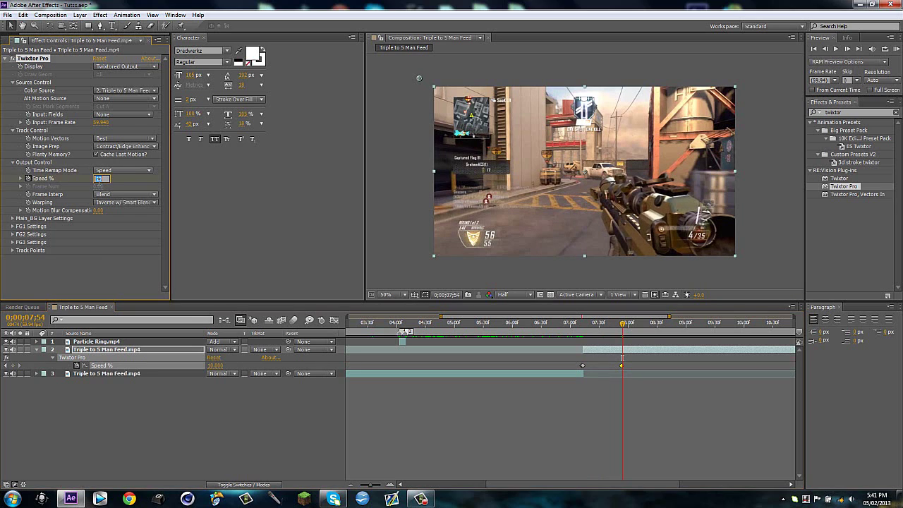
text(100)
key(Return)
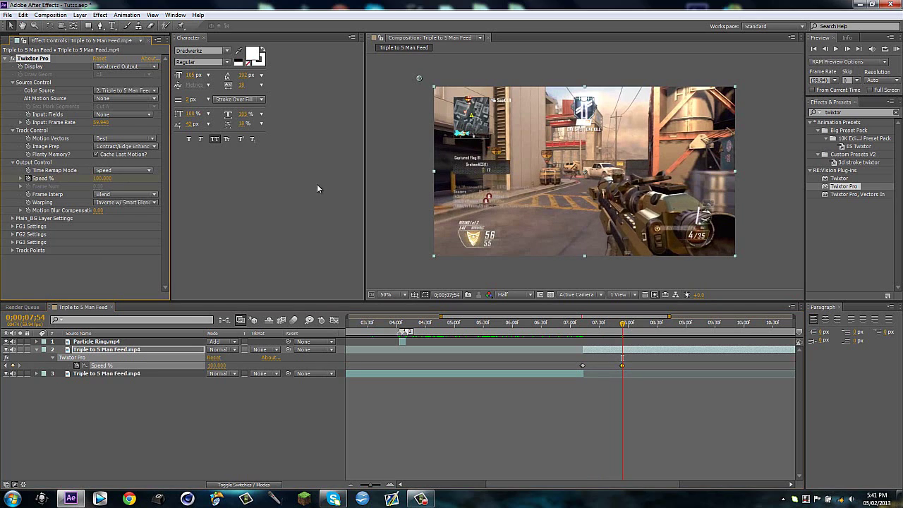
key(u)
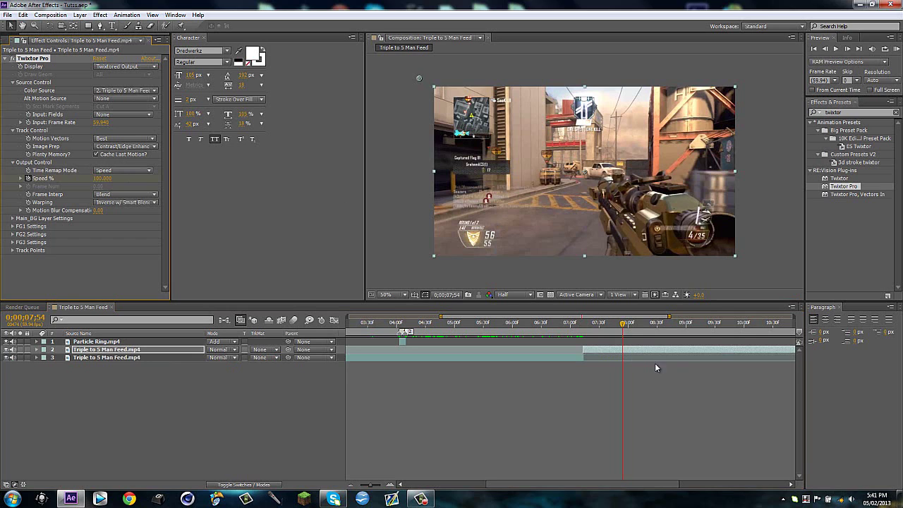
- Set composition marker 1 at 0;00;07;13 and marker 2 at 0;00;07;53, and start the work area at marker 1
key(u)
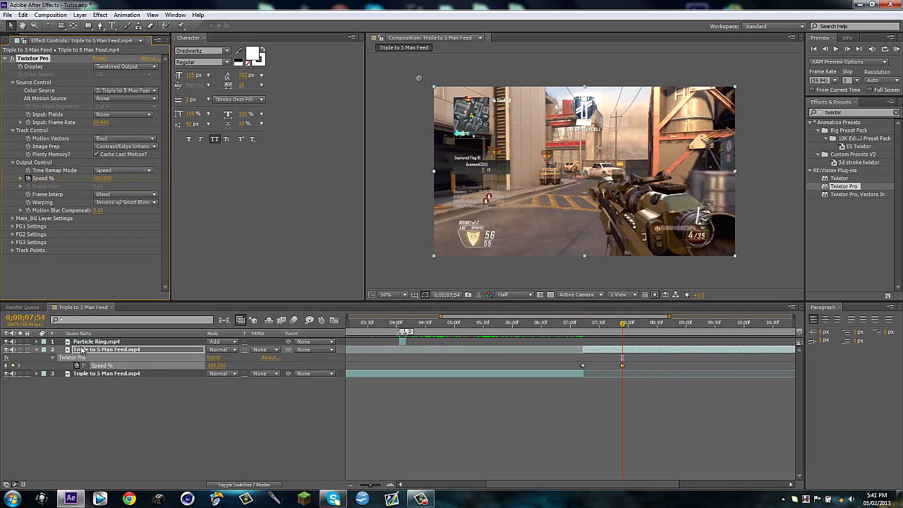
click(5, 366)
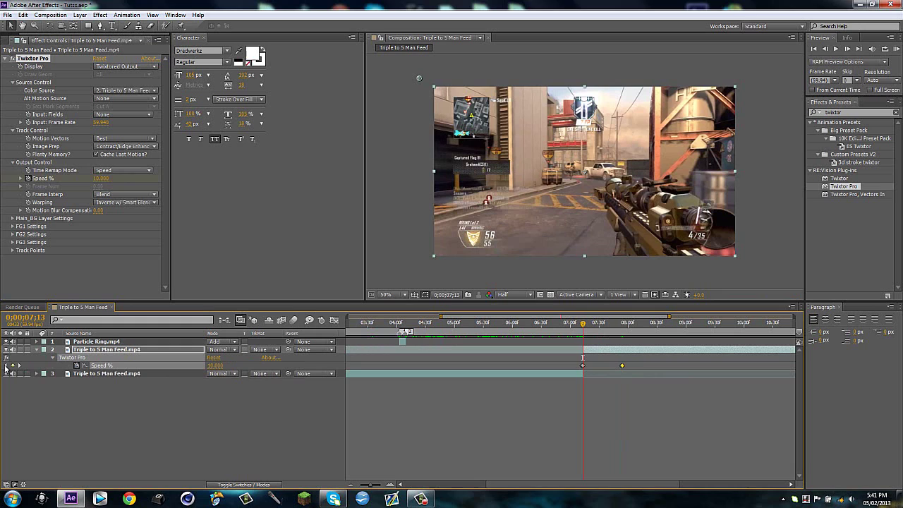
key(Page_Down)
key(shift+1)
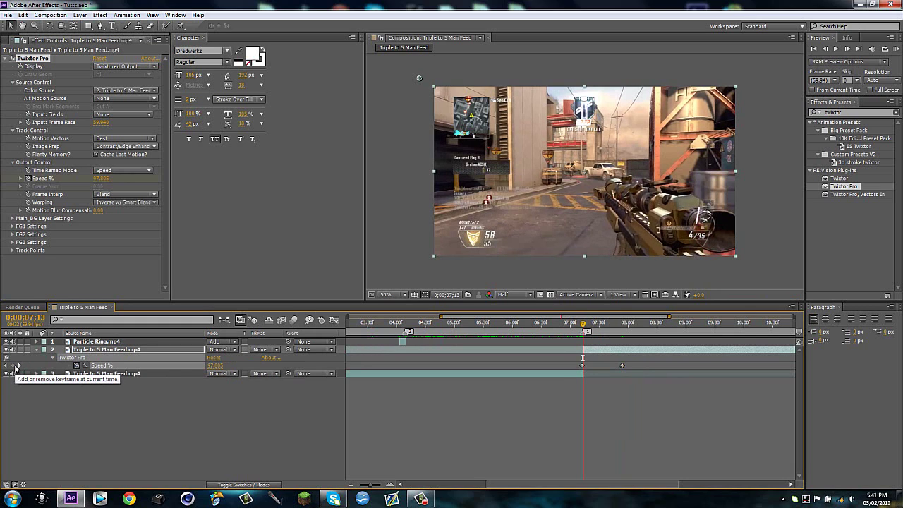
click(19, 365)
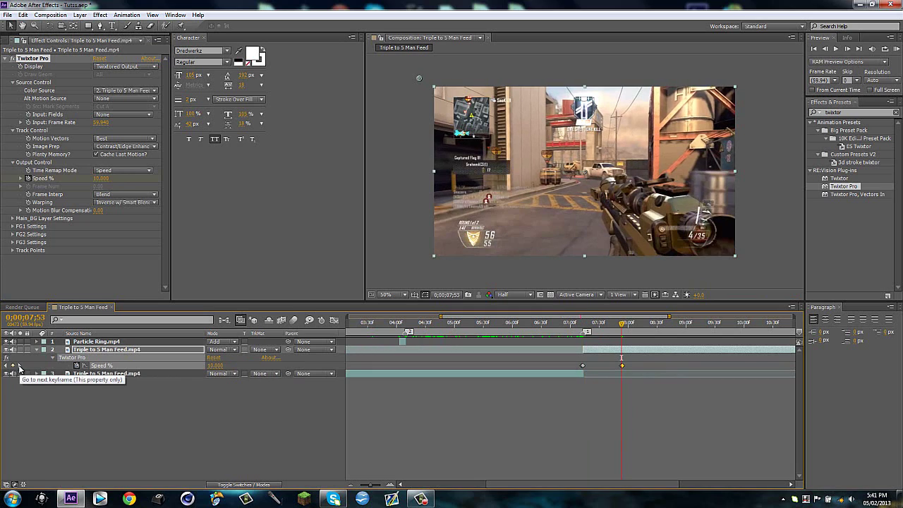
key(shift+2)
key(u)
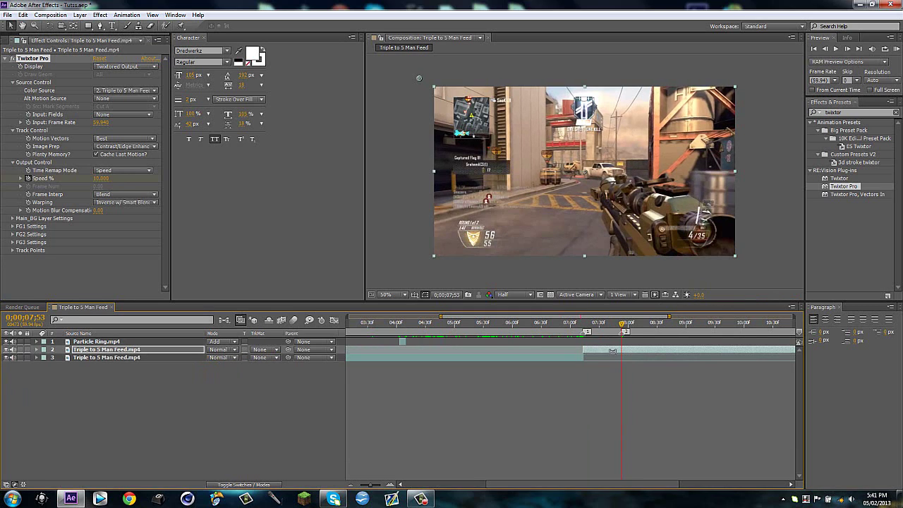
drag(443, 316, 530, 321)
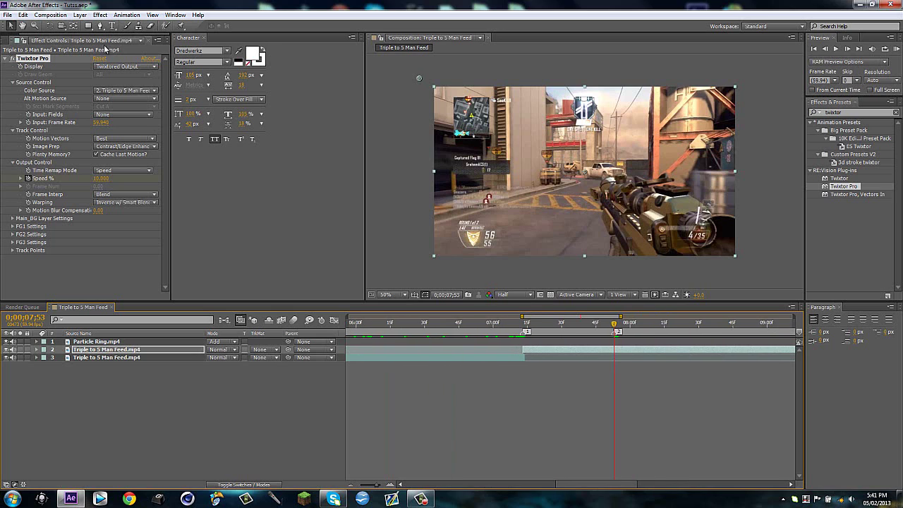
- Open Comp 1 from the Light Streak Effect (Edit Positions).aep folder of the project
click(5, 41)
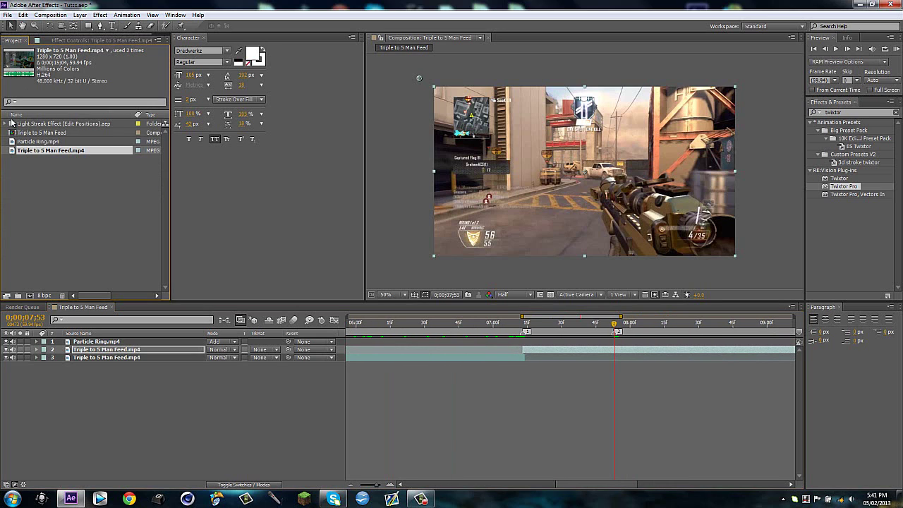
click(35, 123)
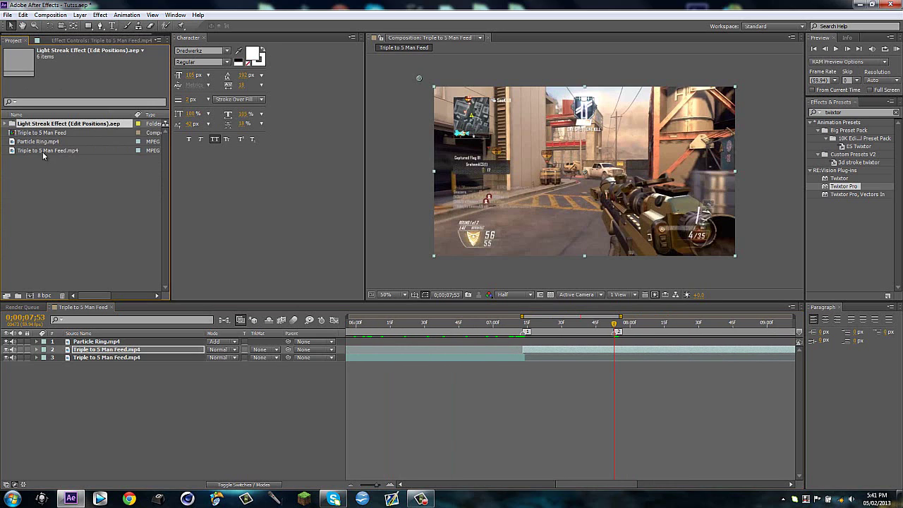
click(4, 124)
click(4, 123)
click(33, 142)
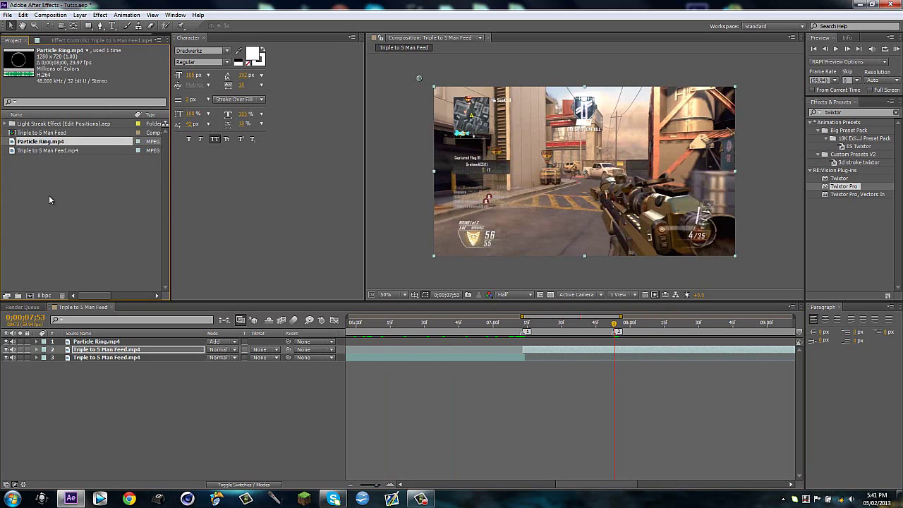
click(30, 125)
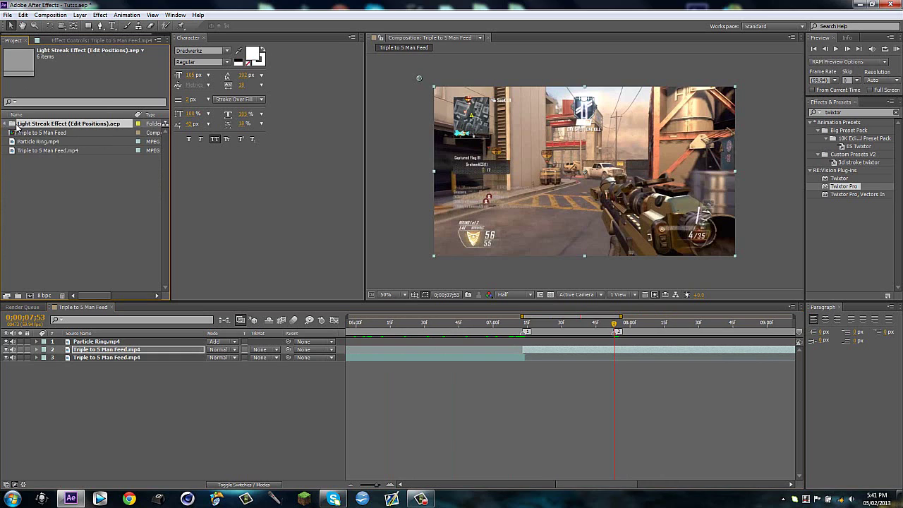
click(6, 124)
click(32, 143)
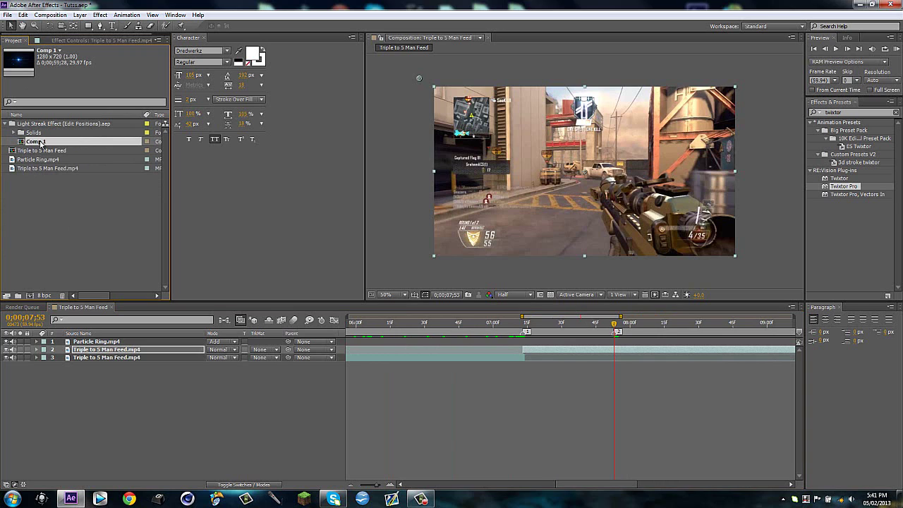
double_click(40, 143)
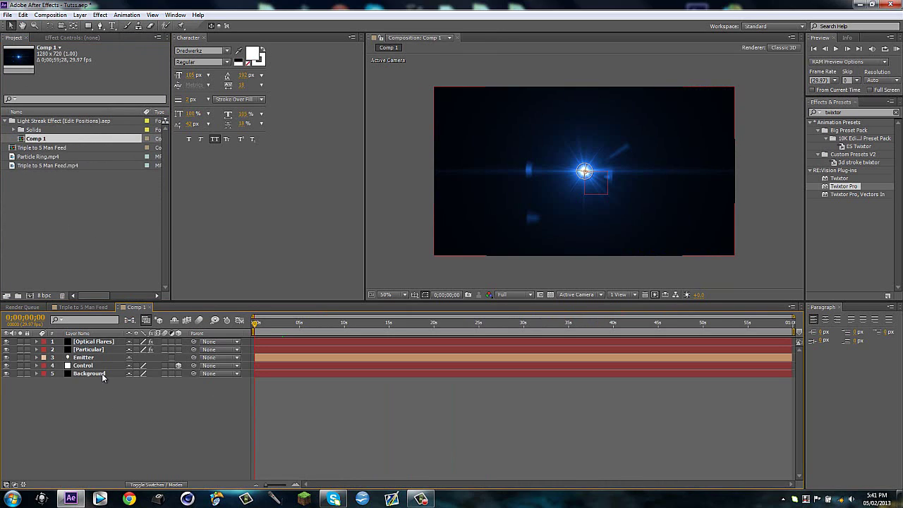
- Delete the Background layer from Comp 1 and copy the Optical Flares, Particular, Emitter and Control layers
click(108, 373)
key(Delete)
key(ctrl+a)
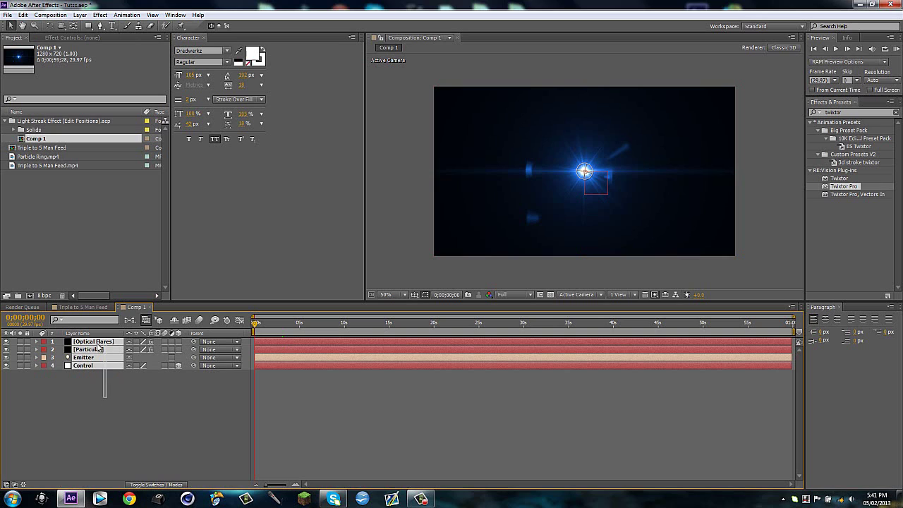
click(92, 377)
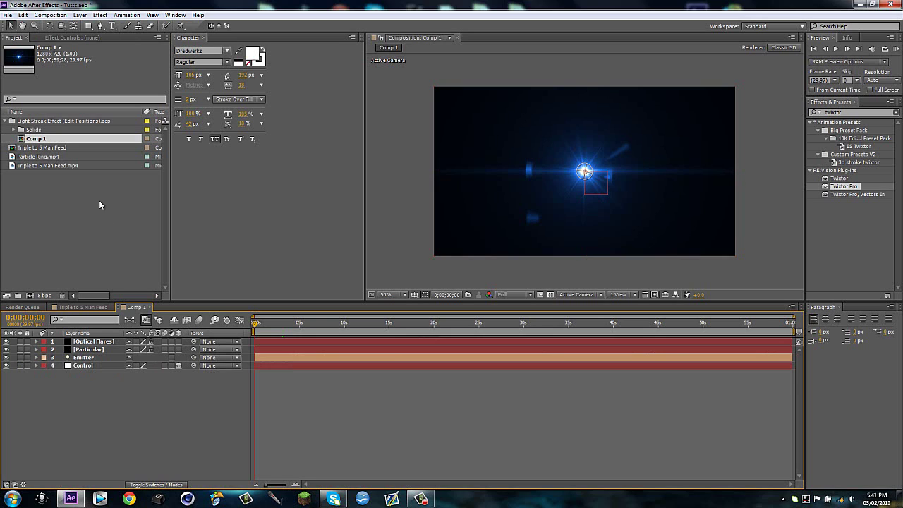
- Paste the copied light streak layers into the Triple to 5 Man Feed composition and align their start with 0;00;07;13
click(78, 306)
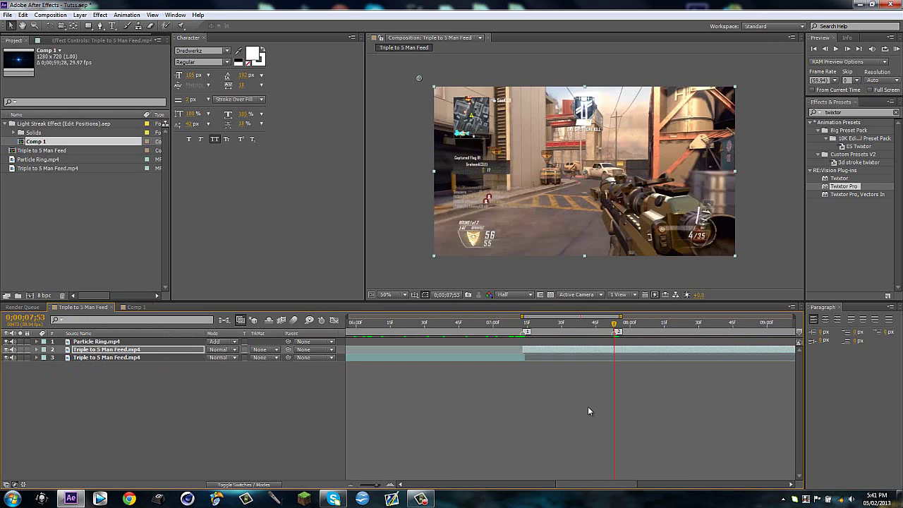
key(i)
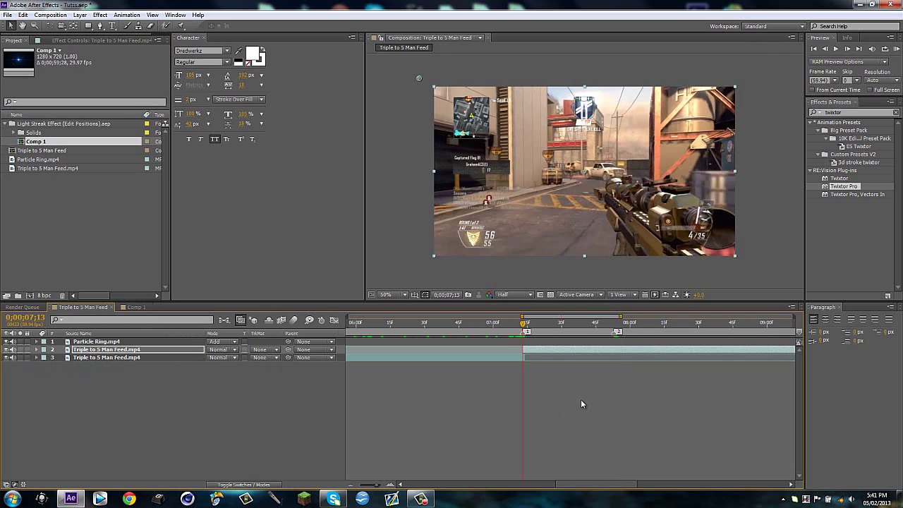
key(ctrl+v)
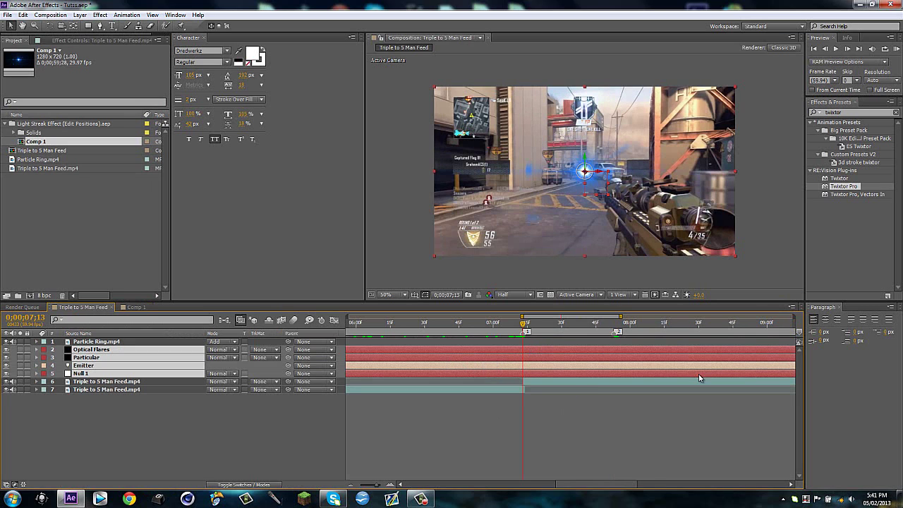
drag(882, 371, 882, 371)
drag(461, 368, 723, 368)
drag(462, 367, 573, 363)
click(462, 451)
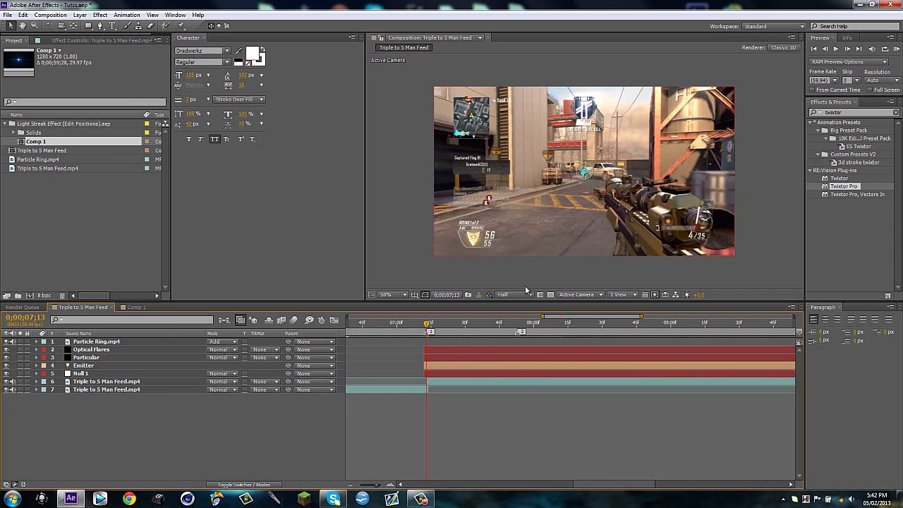
- Set the particle Life to 2 seconds in the Particular layer's Particle settings
scroll(603, 214, up, 1)
key(comma)
click(86, 357)
click(100, 51)
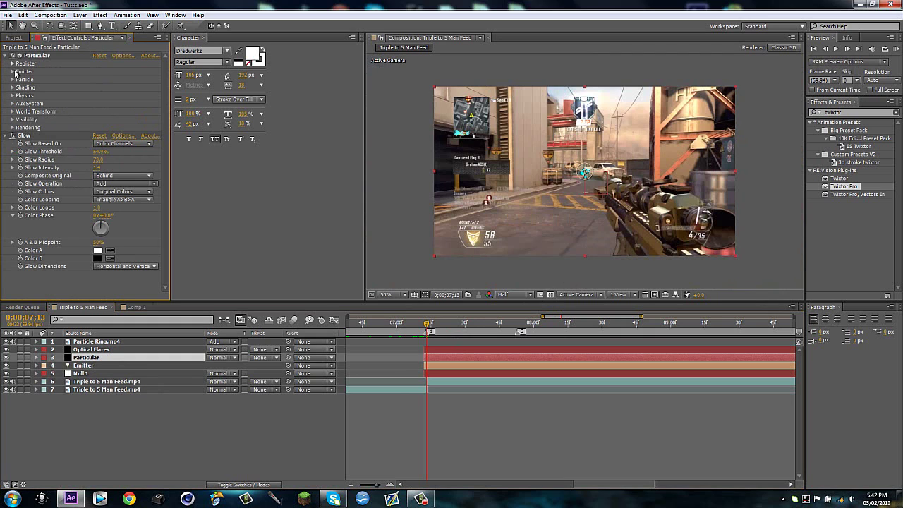
click(12, 80)
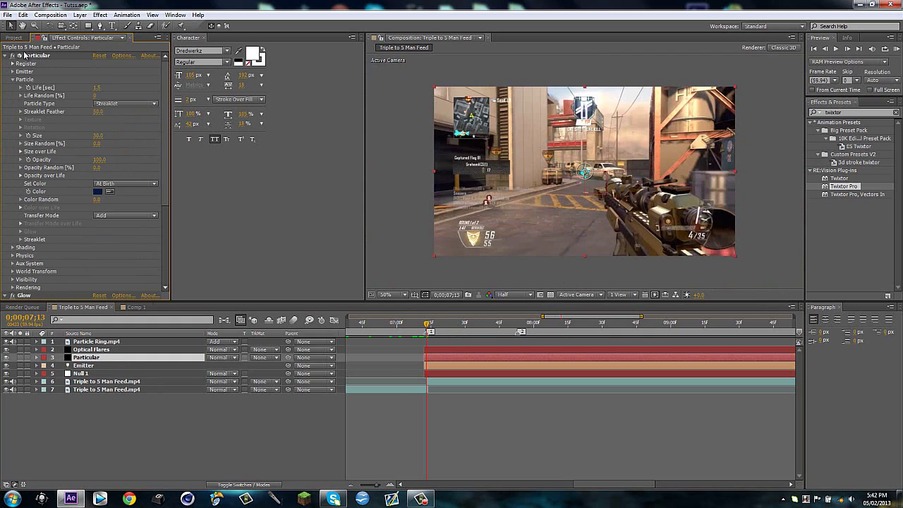
click(97, 88)
text(2)
key(Return)
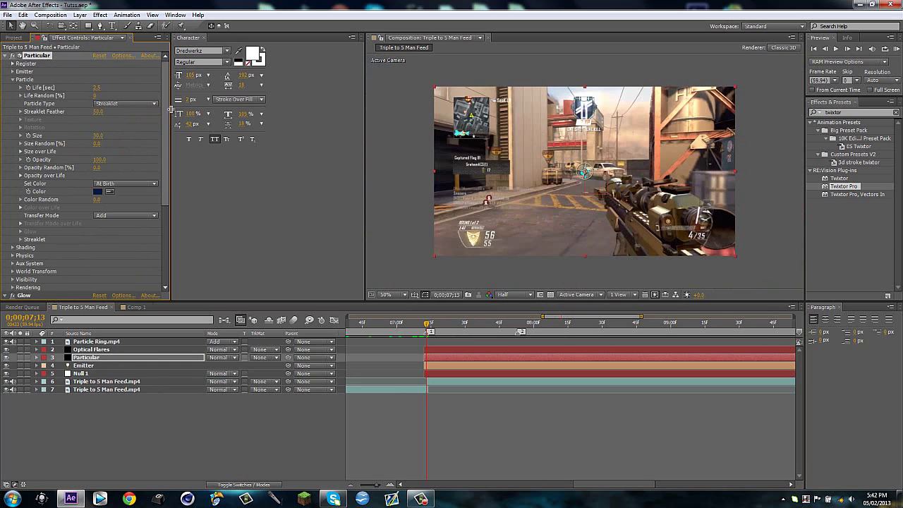
- Change the Particular effect's particle color to bright cyan blue
click(101, 192)
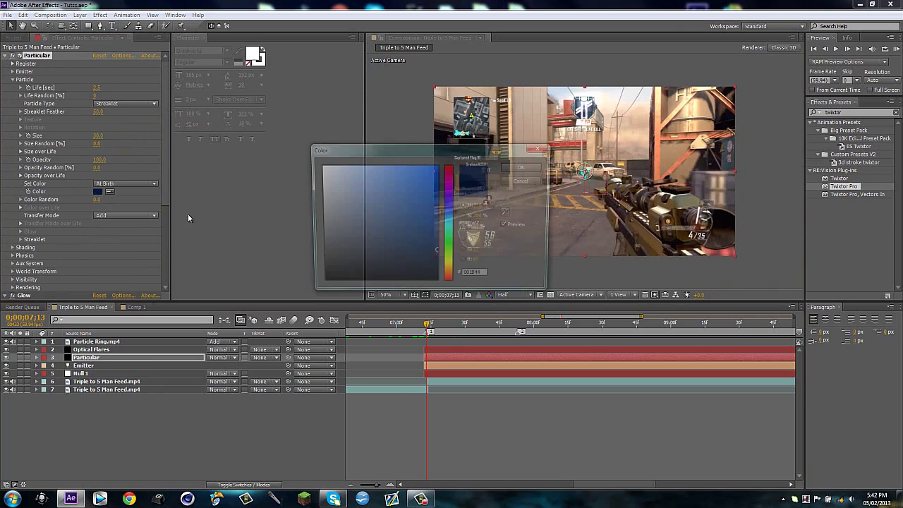
click(452, 226)
drag(452, 226, 452, 223)
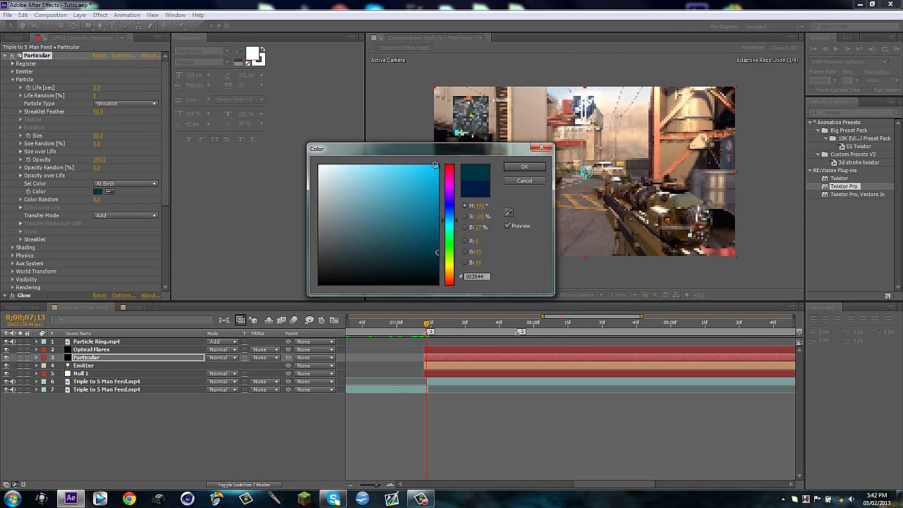
click(436, 167)
click(524, 166)
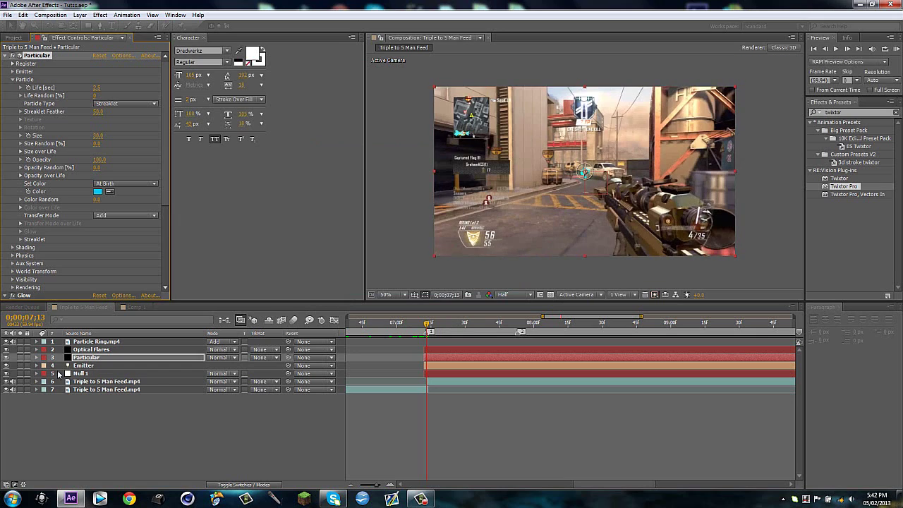
- Enable Position keyframing on the Null 1 layer at 0;00;07;13 and move it to about 543, 356, -1458
click(83, 373)
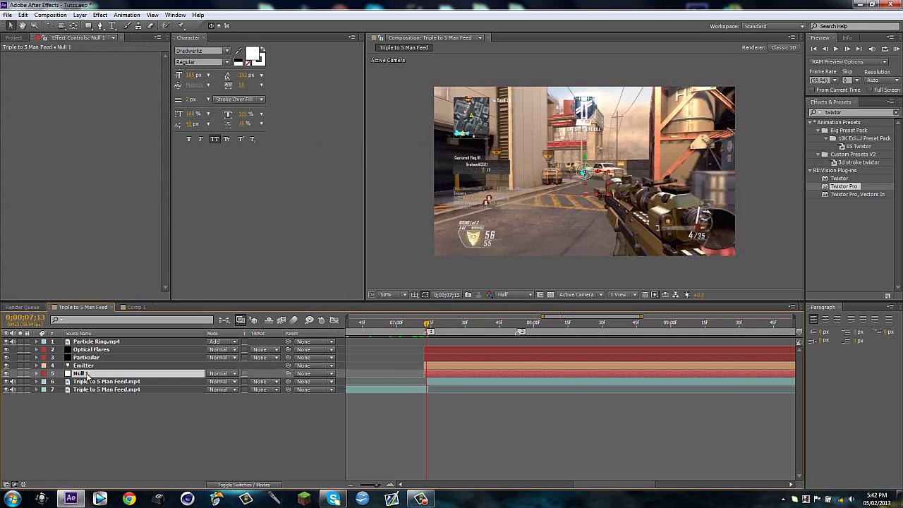
key(p)
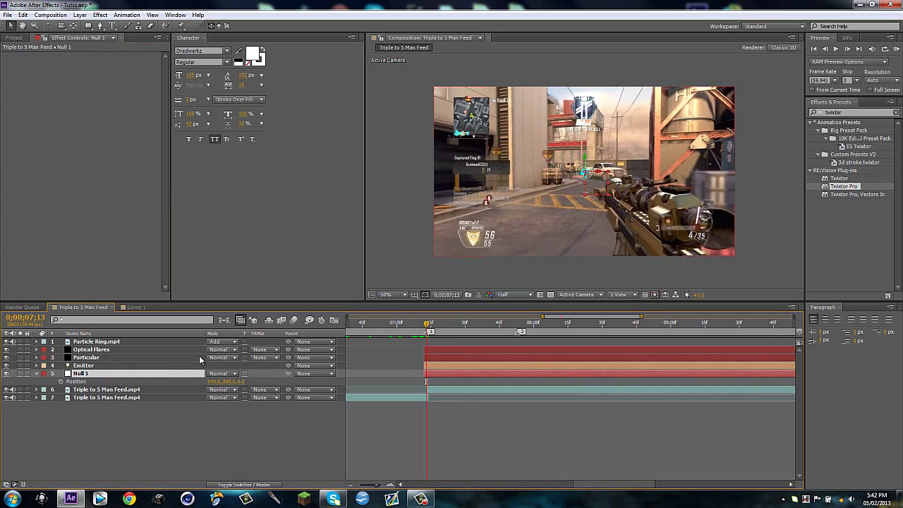
click(60, 381)
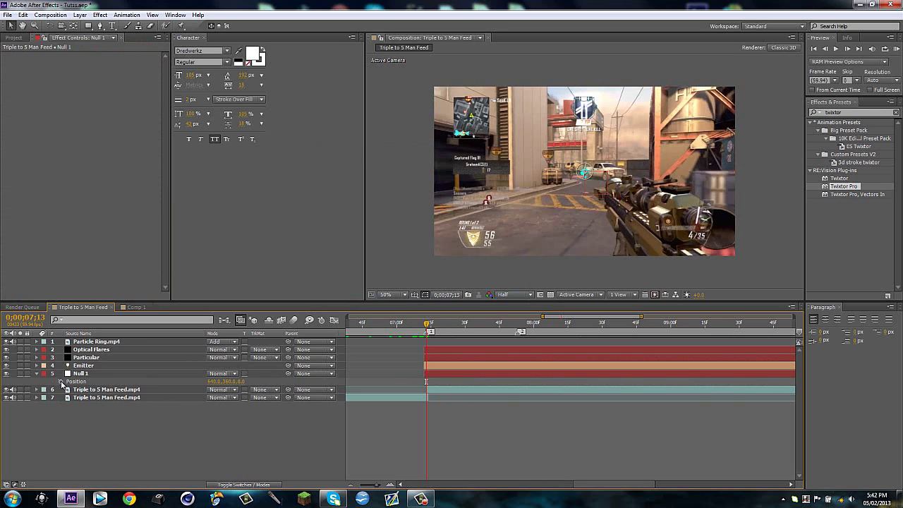
drag(244, 381, 1, 430)
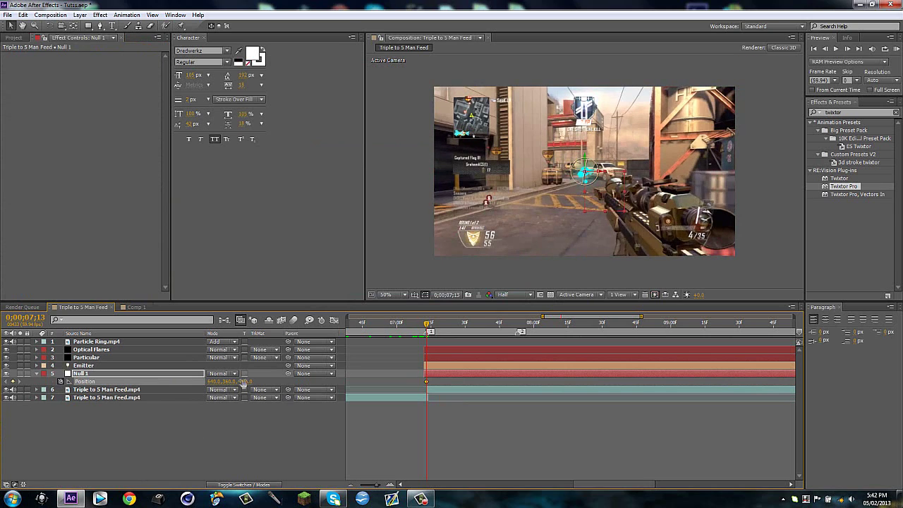
drag(243, 382, 168, 379)
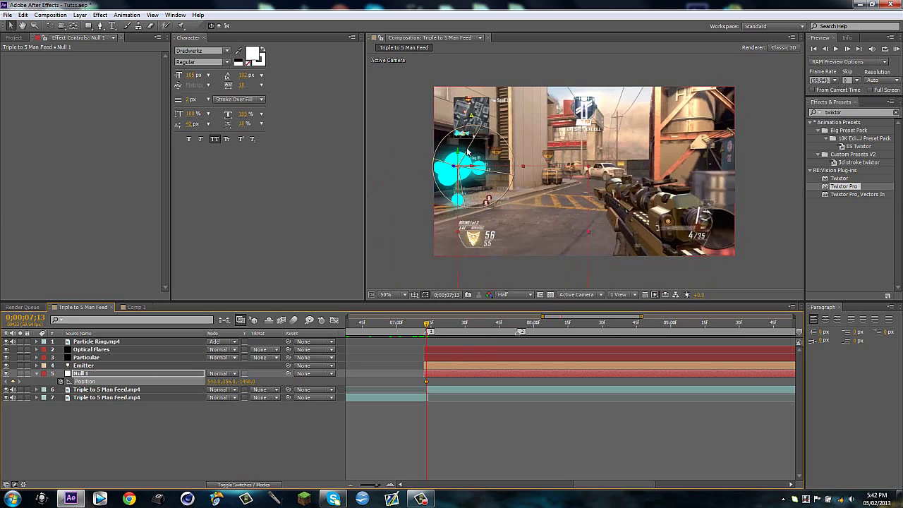
click(421, 499)
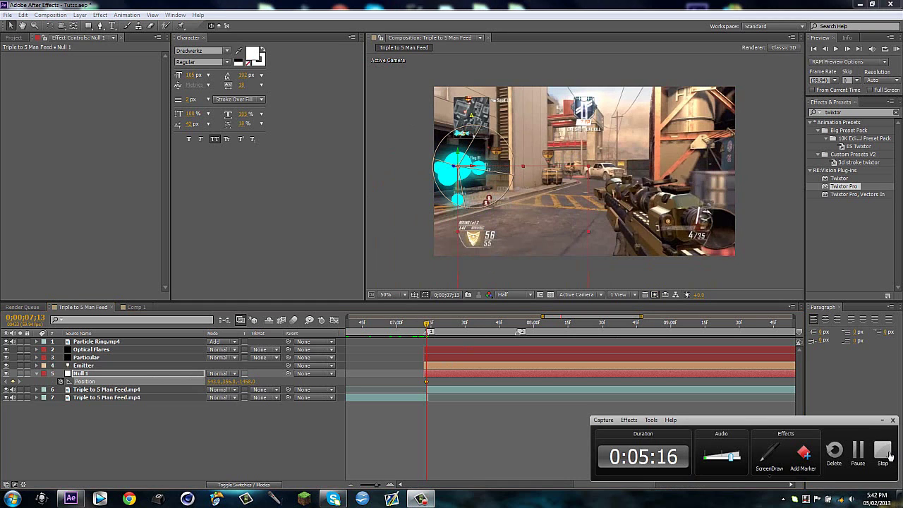
click(888, 456)
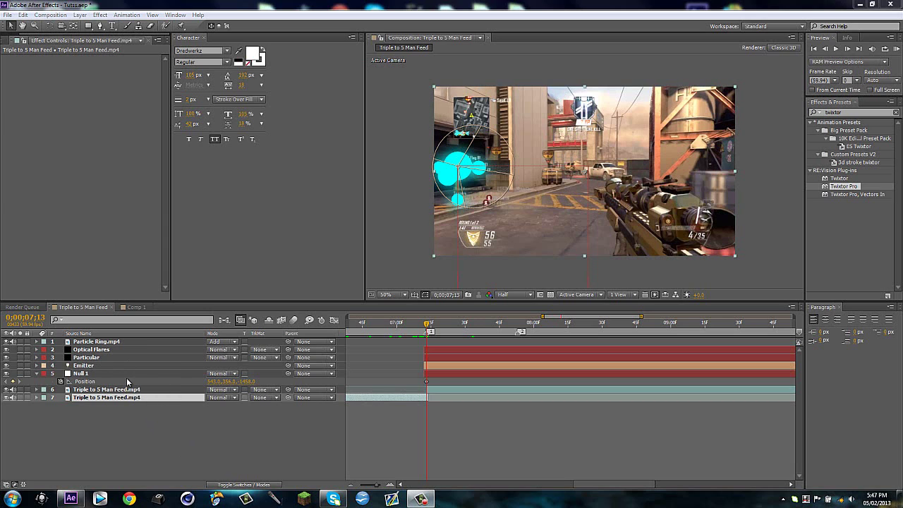
- Set the particle Life to 1.5 seconds in the Particular layer's Particle settings
click(90, 358)
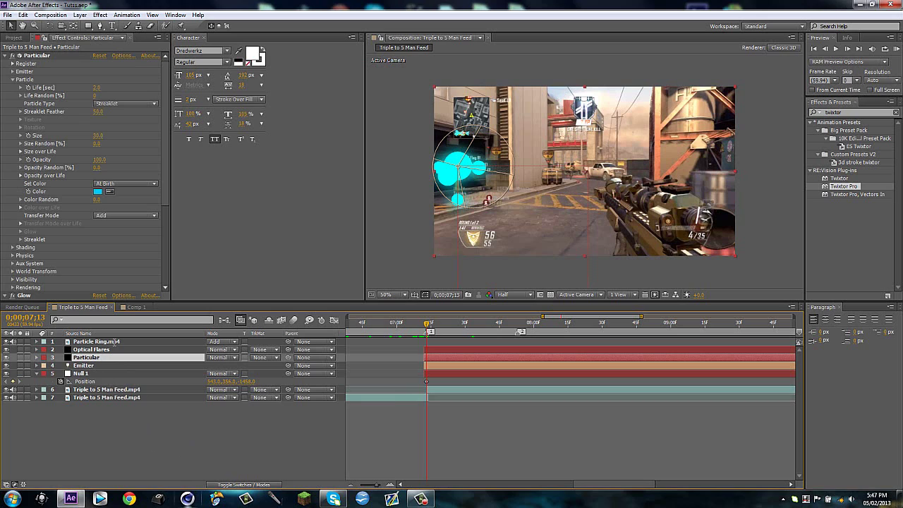
click(96, 89)
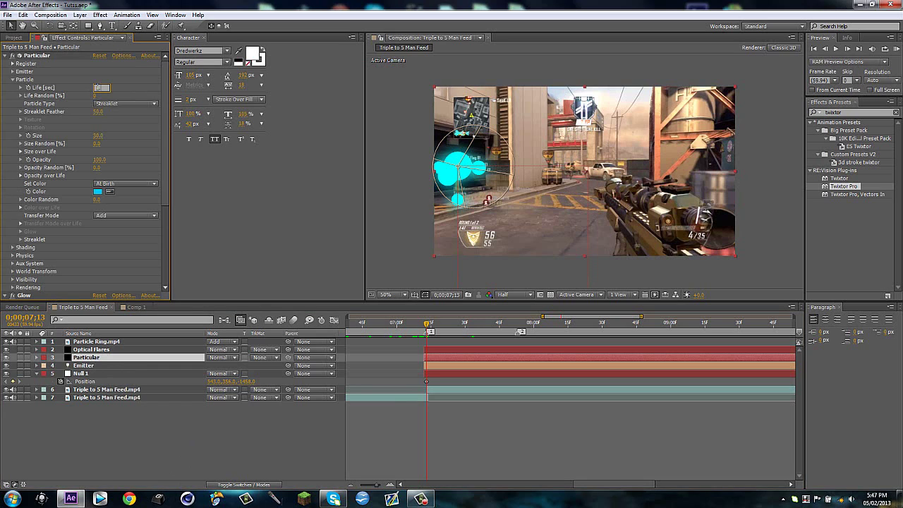
key(Return)
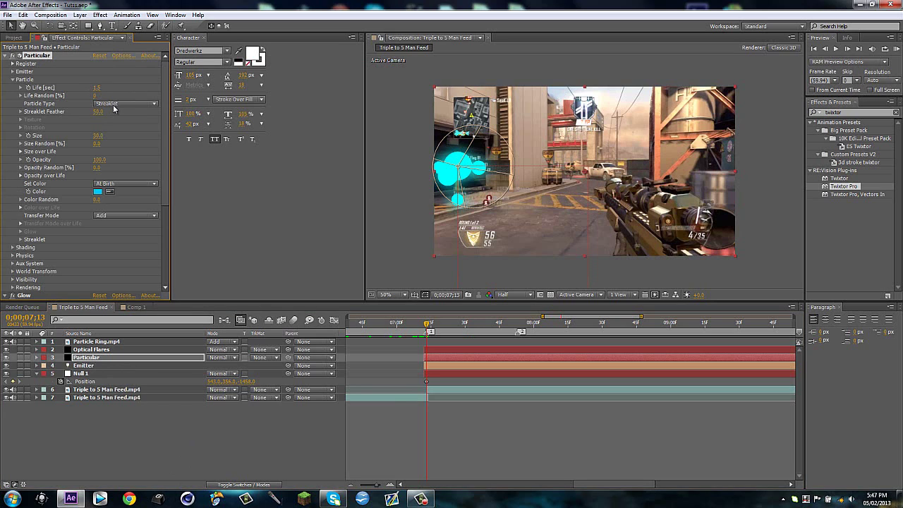
- Try the Sphere particle type on the Particular effect and switch it back to Streaklet
click(119, 102)
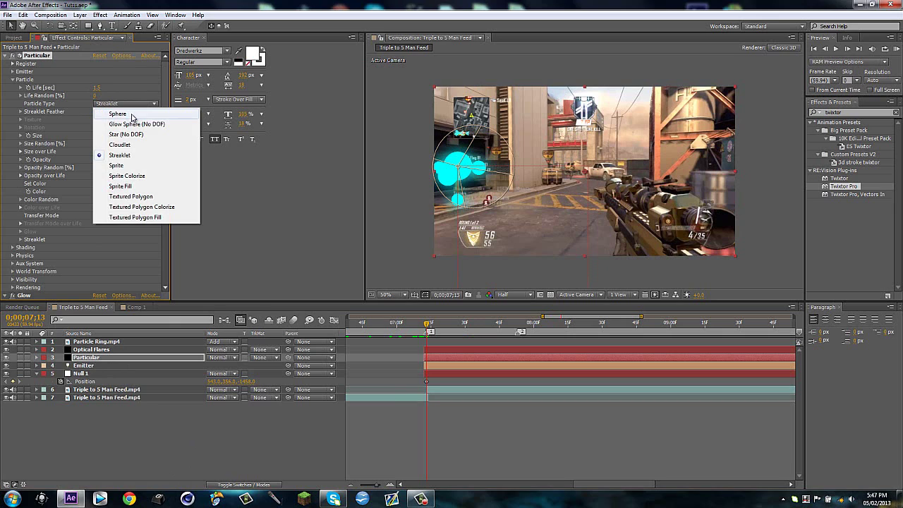
click(119, 114)
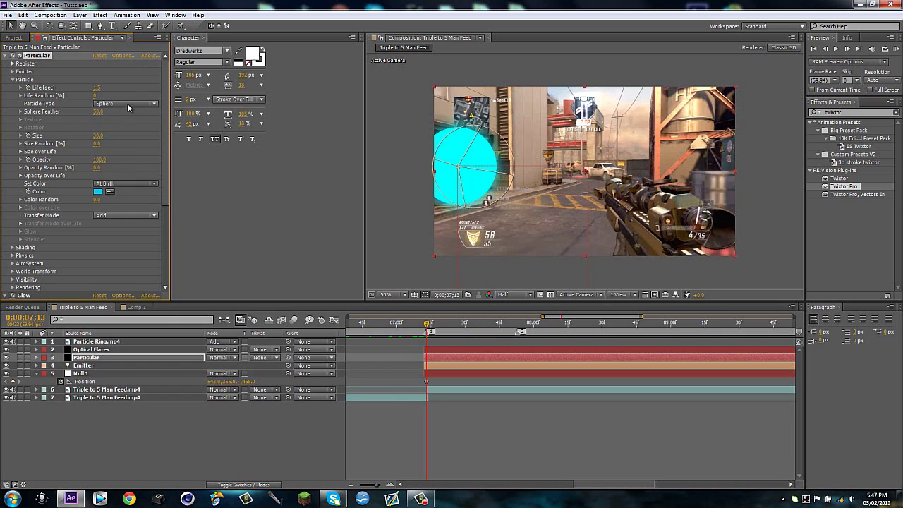
click(127, 103)
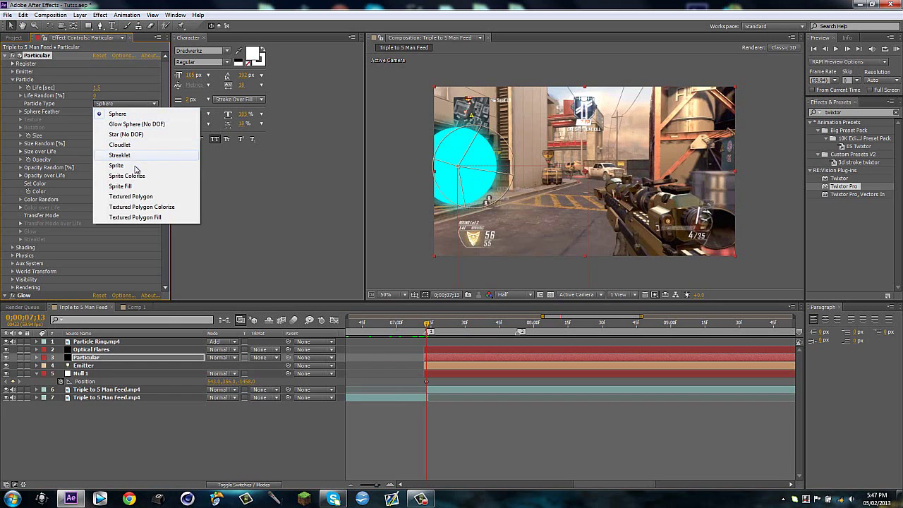
click(129, 156)
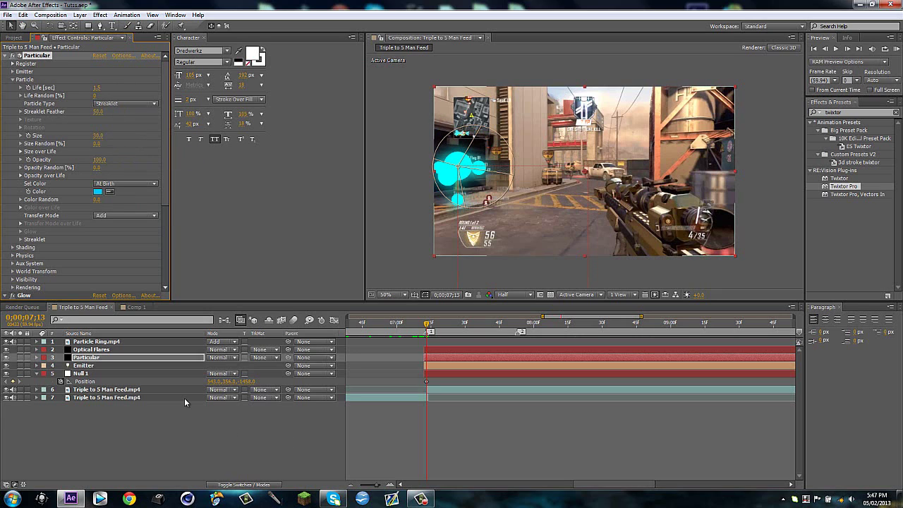
- Keyframe the Null 1 layer's Position at 0;00;07;23 to about 543, 405, -1128
key(shift+Page_Down)
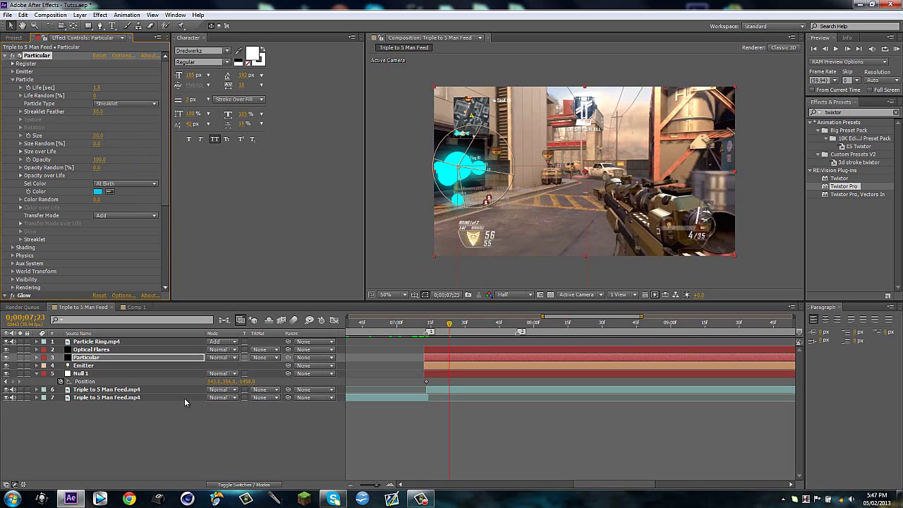
drag(243, 381, 387, 372)
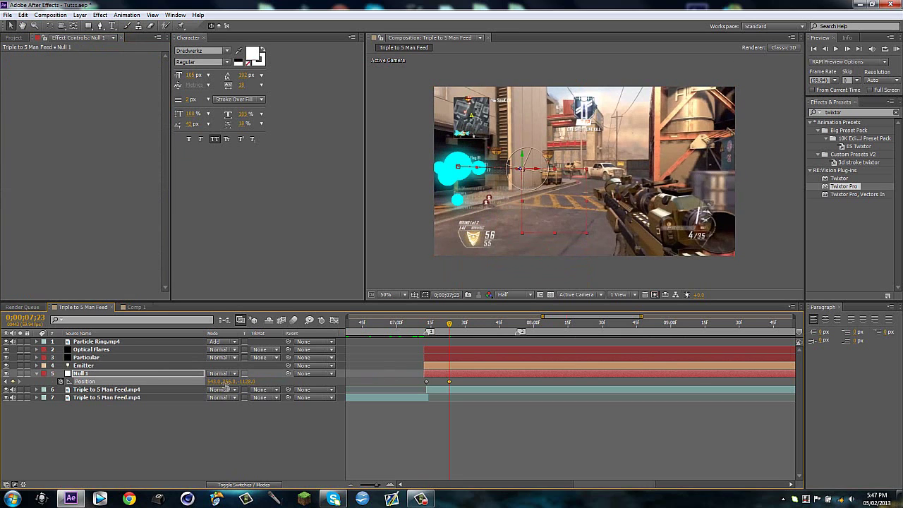
drag(225, 381, 260, 381)
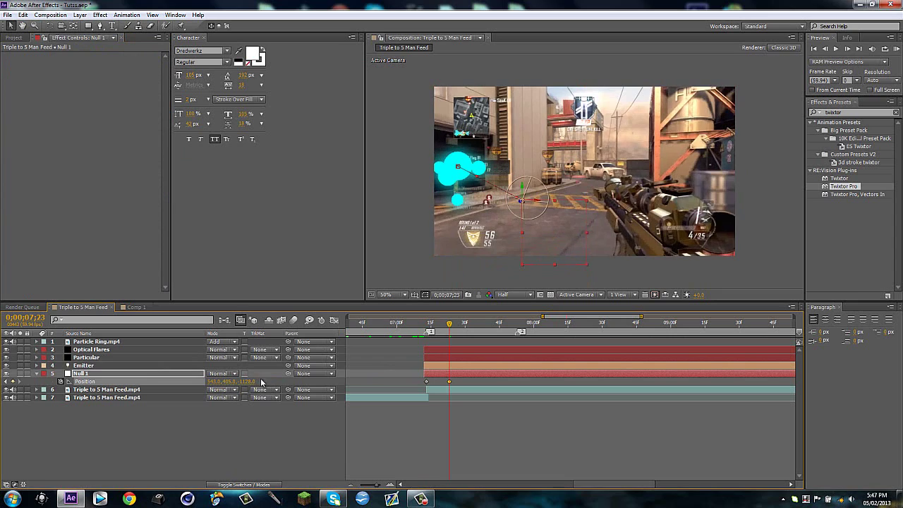
click(327, 441)
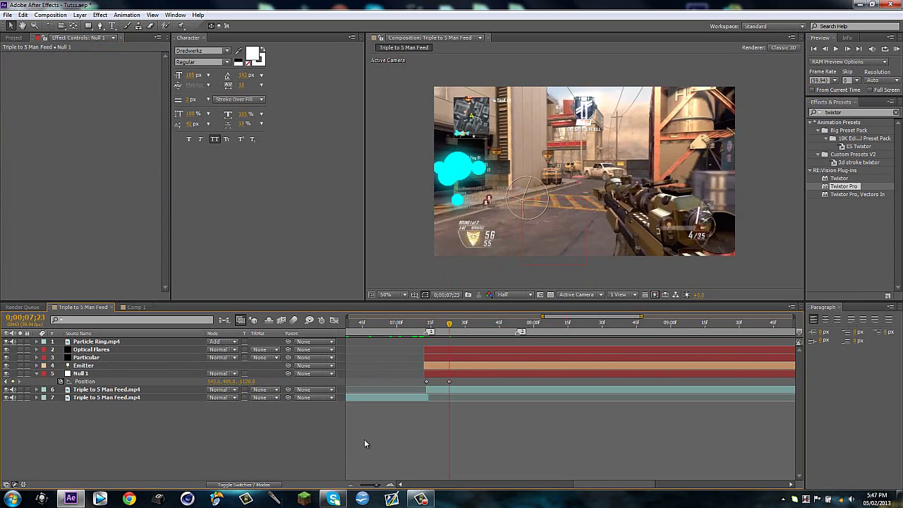
- Add a Position keyframe to Null 1 at 0;00;07;33, moving it to about 543, 322, -559
key(shift+Page_Down)
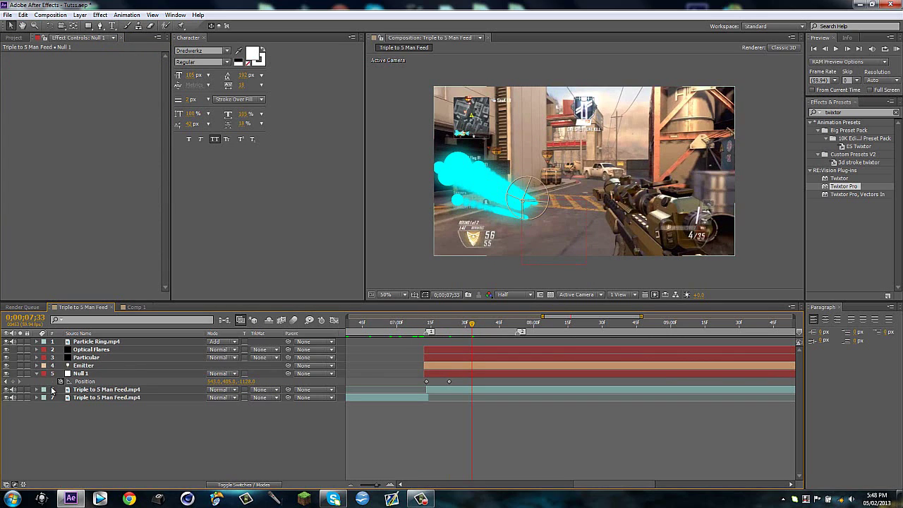
drag(249, 382, 450, 304)
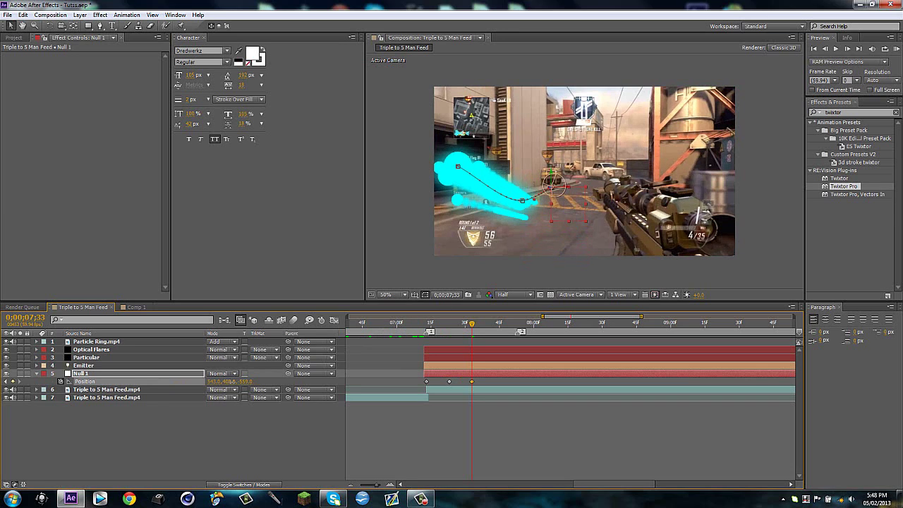
drag(230, 381, 203, 373)
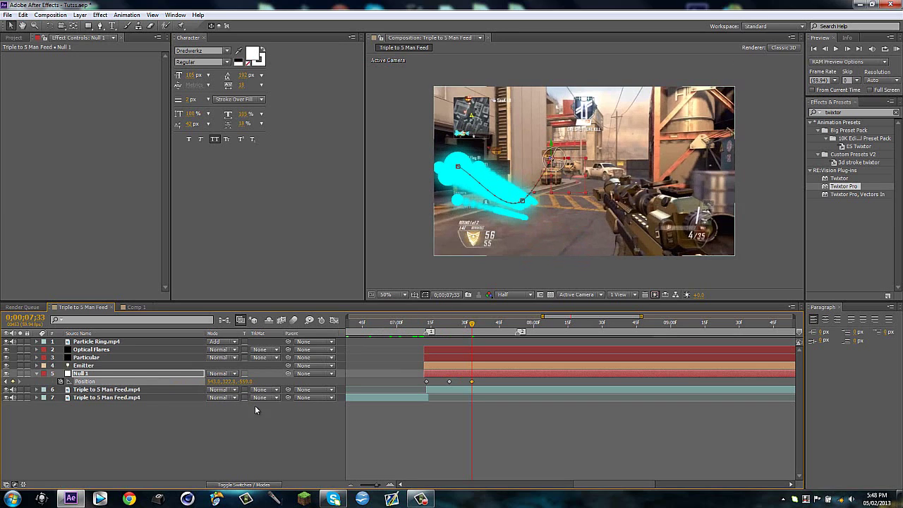
- Add a Position keyframe to Null 1 at 0;00;07;43, moving it to about 543, 419, 708
key(shift+Page_Down)
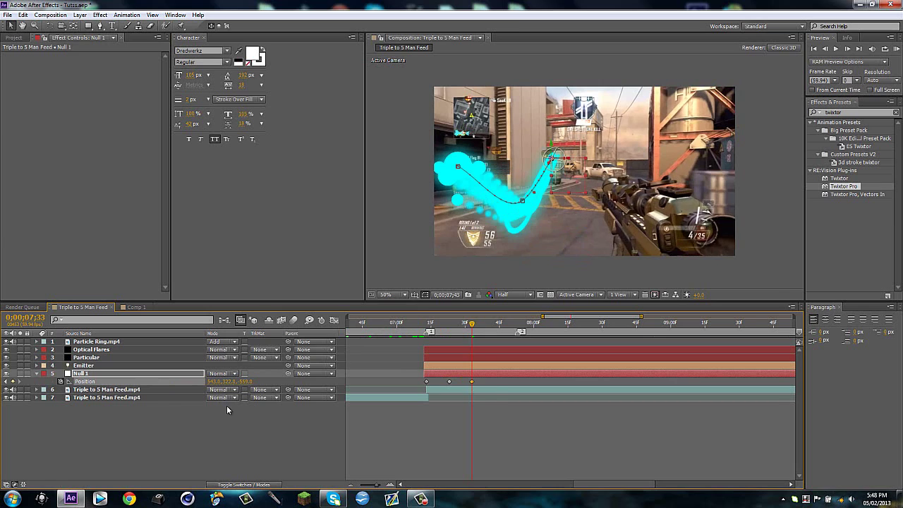
drag(251, 381, 803, 374)
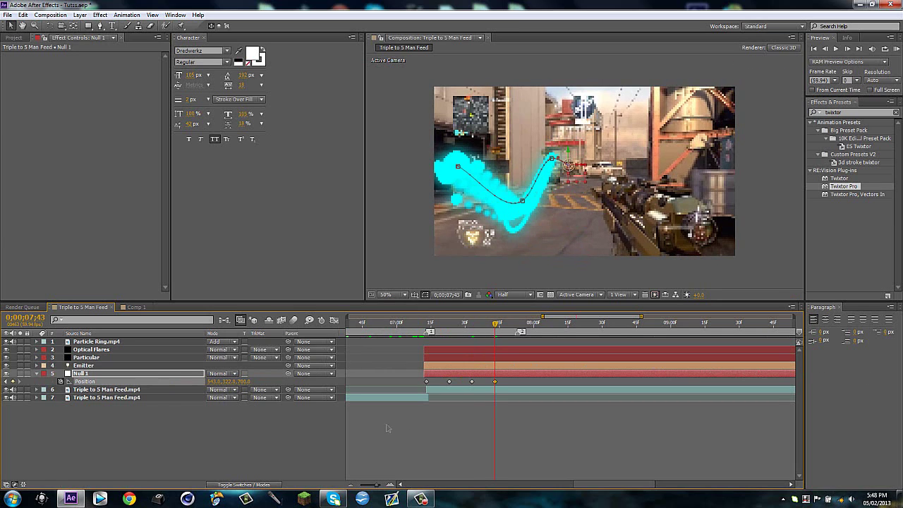
drag(230, 382, 286, 371)
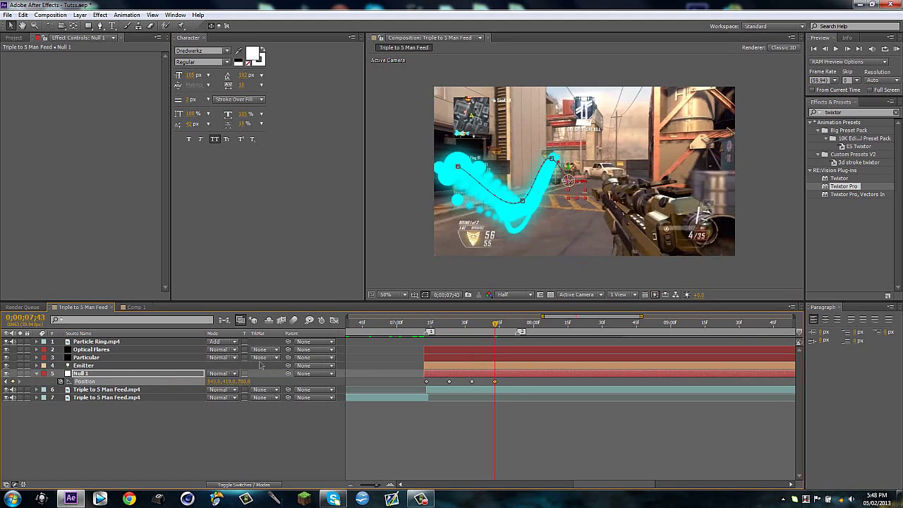
- Add a Position keyframe to Null 1 at 0;00;07;53, moving it to about 543, 289, 2762
key(shift+Page_Down)
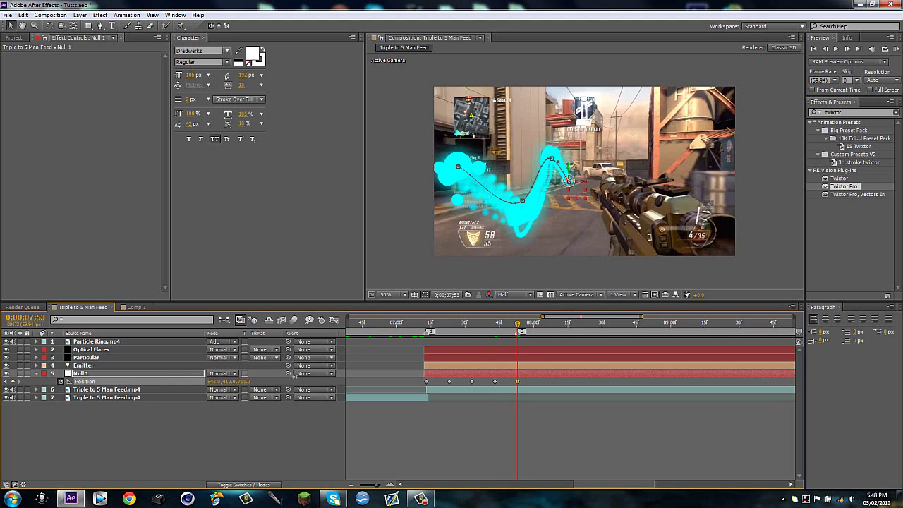
drag(295, 376, 128, 362)
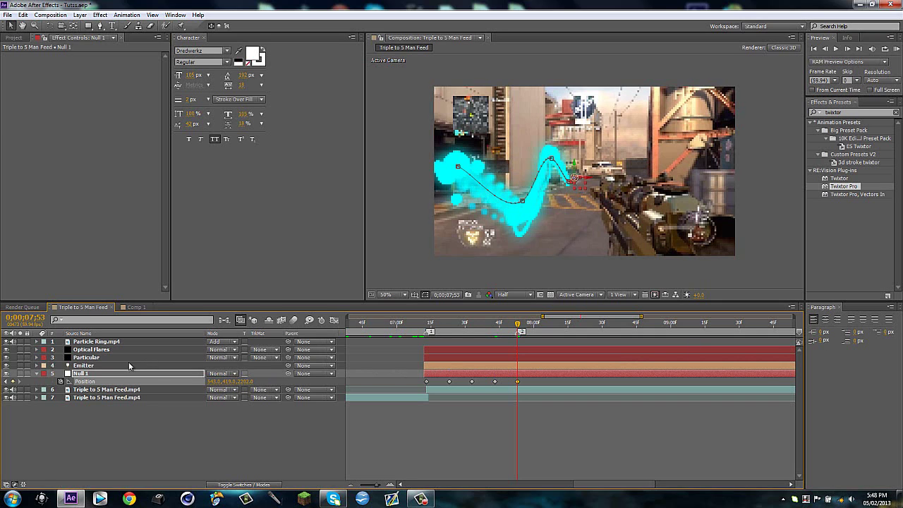
drag(247, 382, 163, 387)
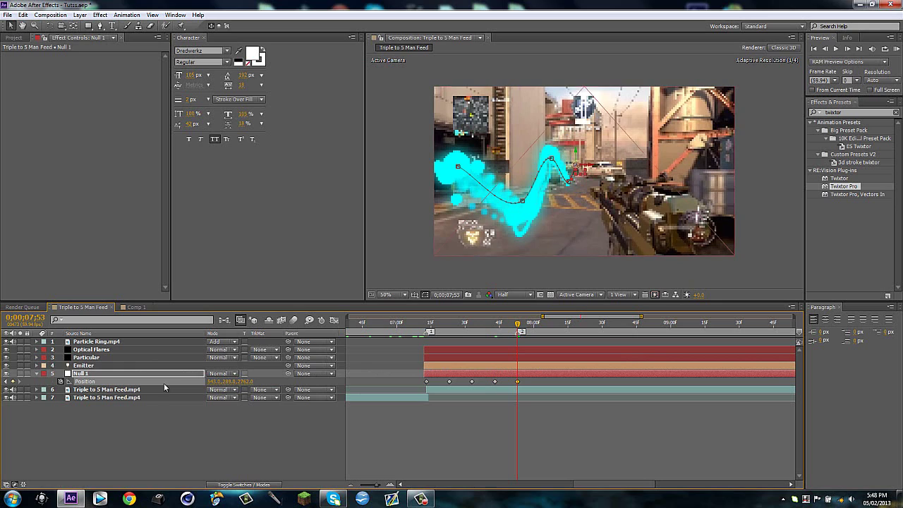
click(529, 409)
- Trim the ends of the Null 1, Emitter, Particular and Optical Flares layers to 0;00;07;53
drag(401, 342, 571, 380)
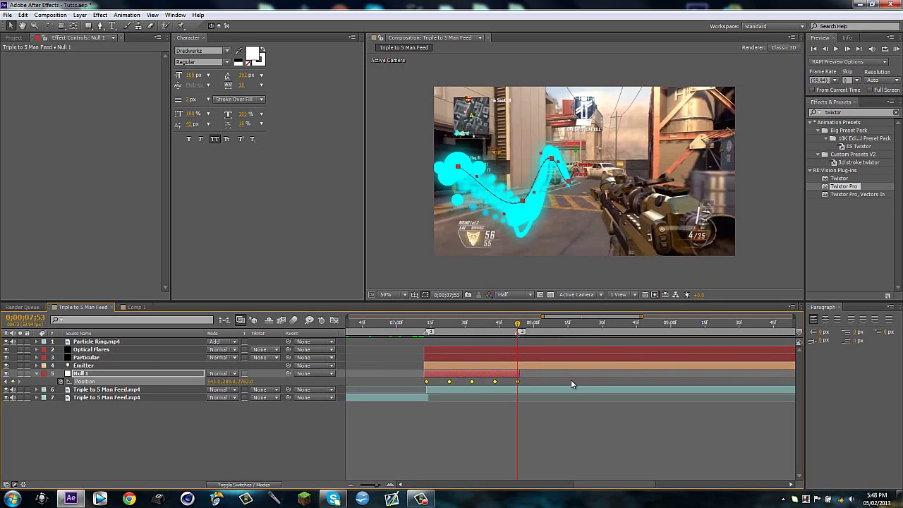
click(553, 365)
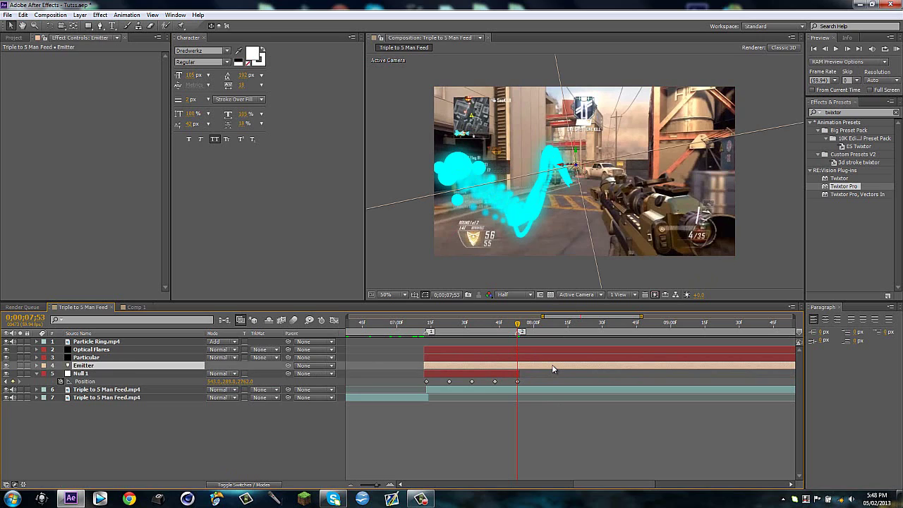
key(alt+bracketright)
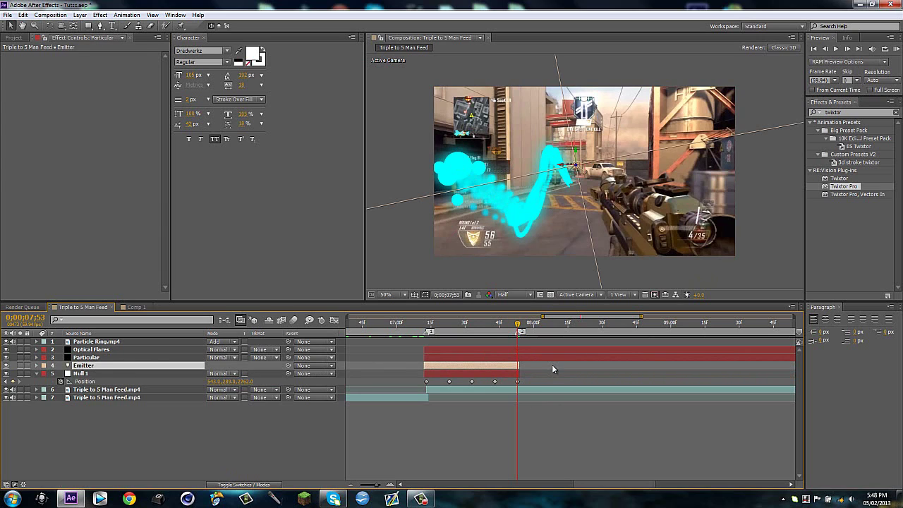
key(ctrl+Up)
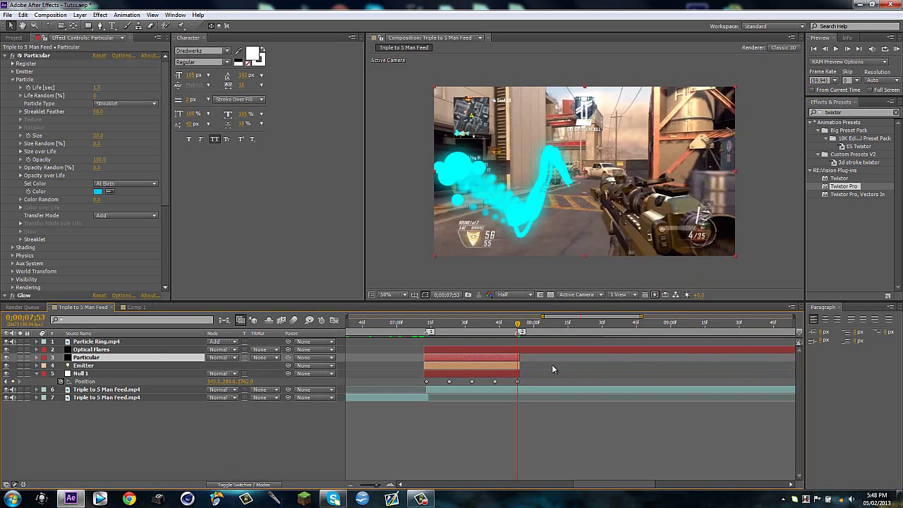
key(ctrl+Up)
key(alt+bracketright)
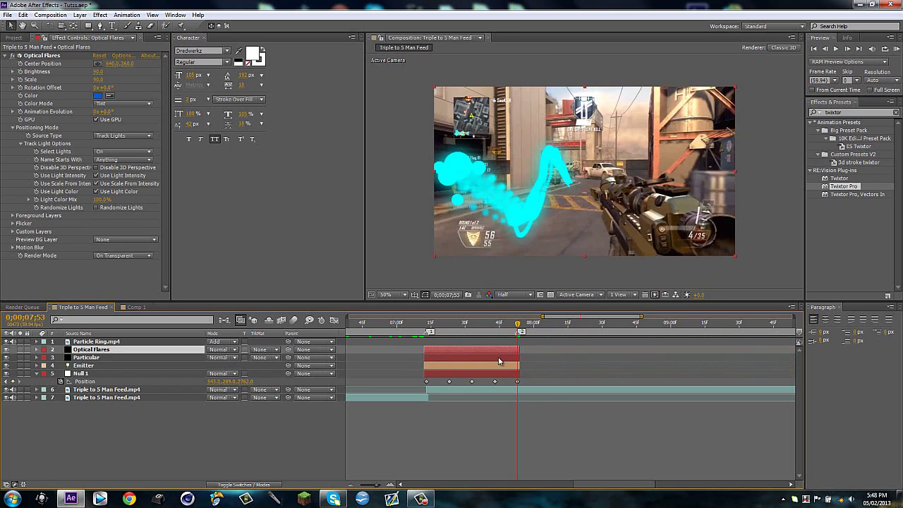
click(341, 446)
- Move the current time to 0;00;07;27 and change the Particular effect's particle color to a dark navy blue
click(457, 327)
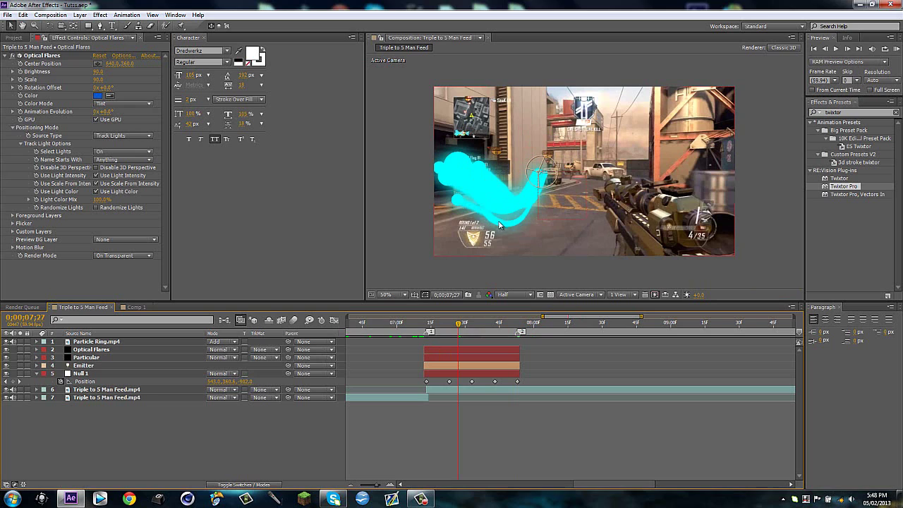
click(460, 376)
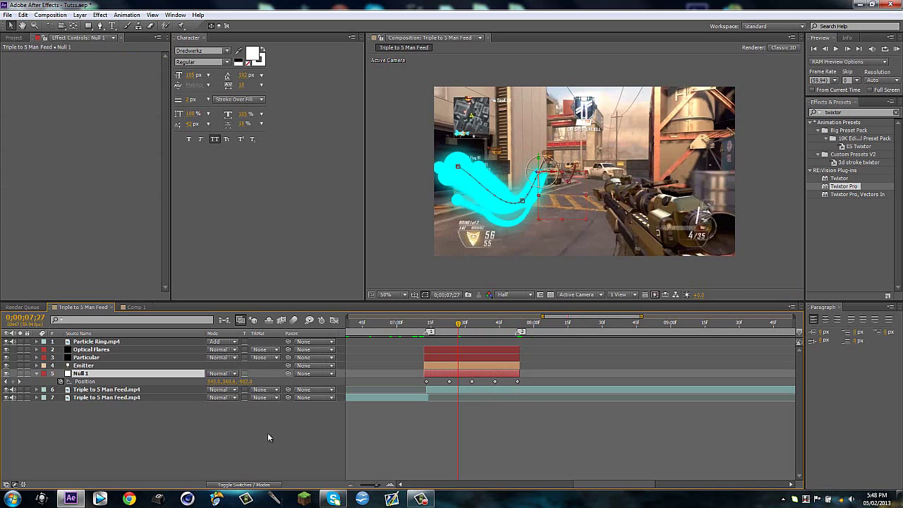
click(91, 358)
click(99, 195)
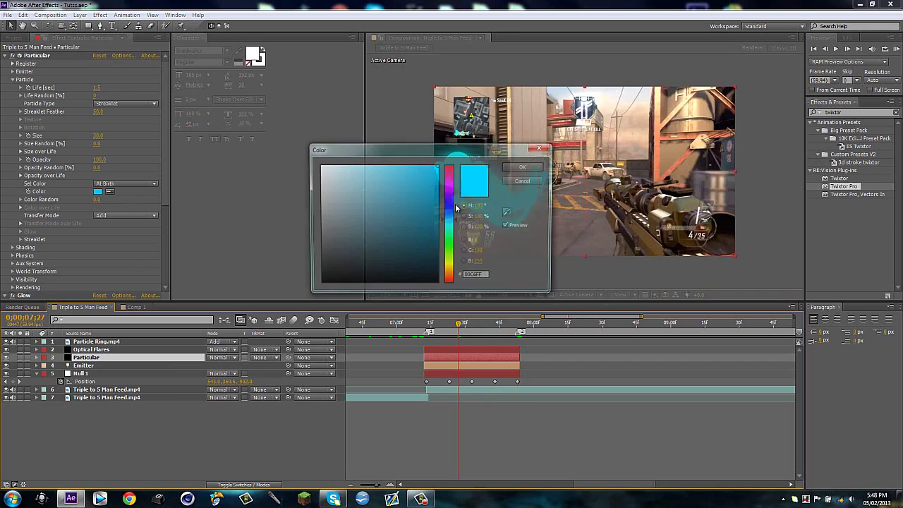
drag(448, 224, 452, 208)
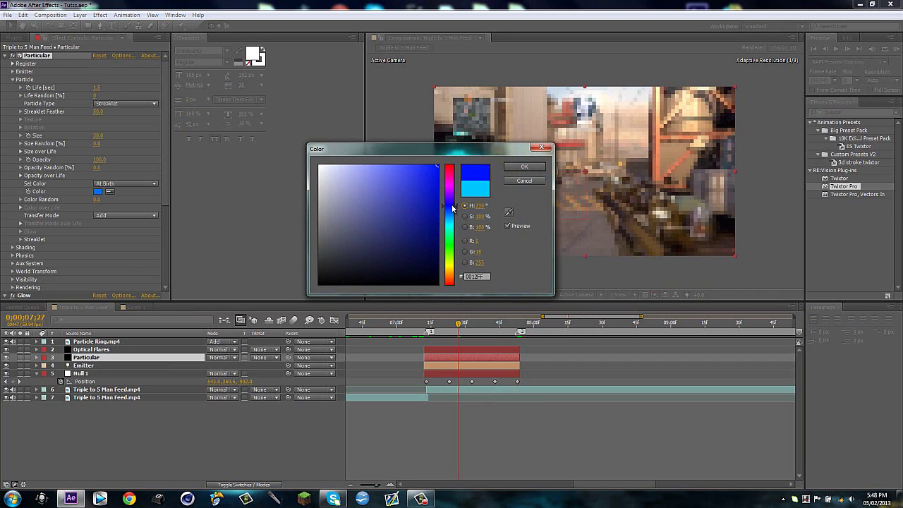
click(524, 166)
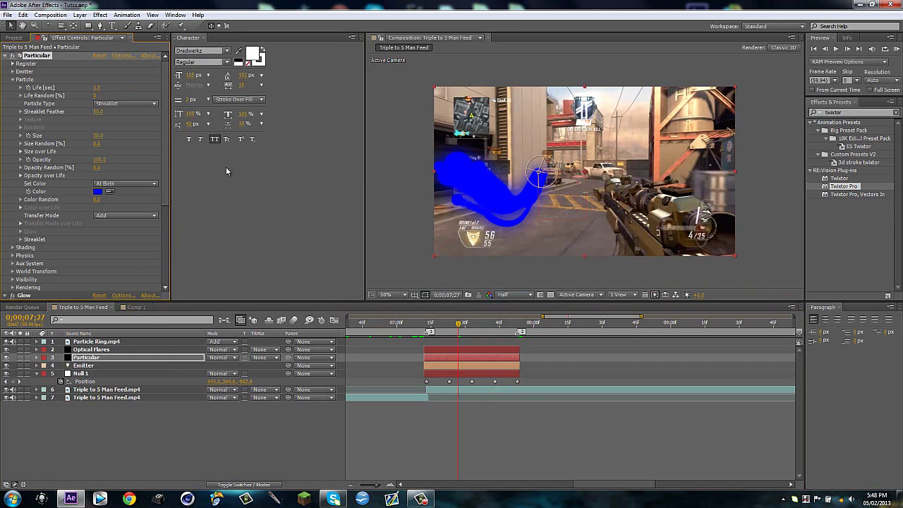
click(98, 193)
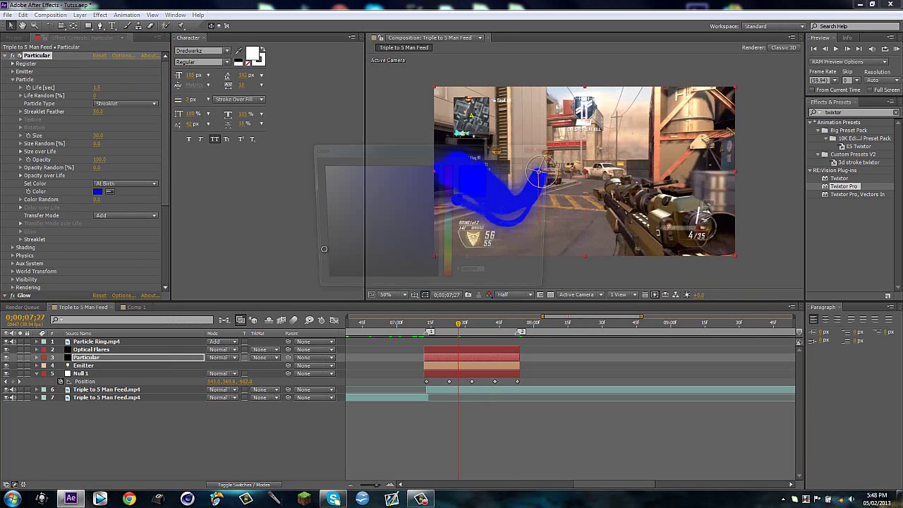
click(437, 261)
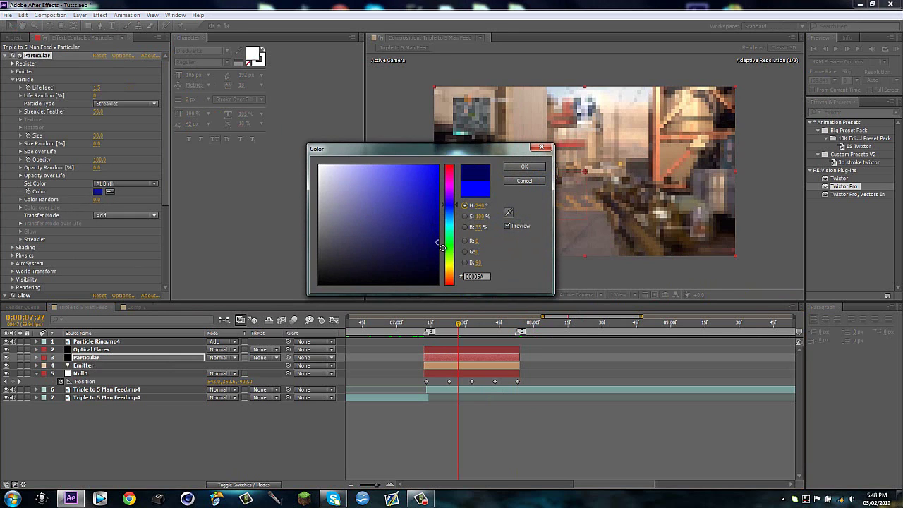
click(524, 180)
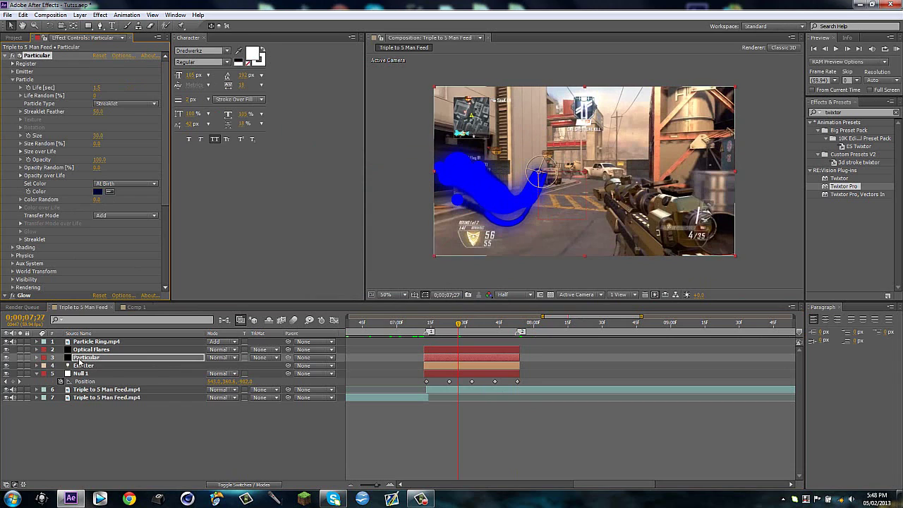
- Set the Particular layer's Opacity to 80%
key(t)
click(214, 365)
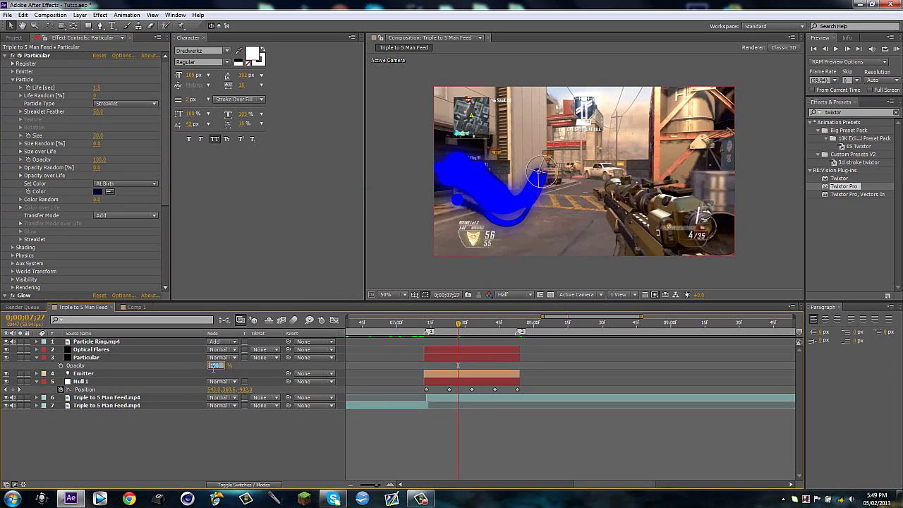
text(80)
key(Return)
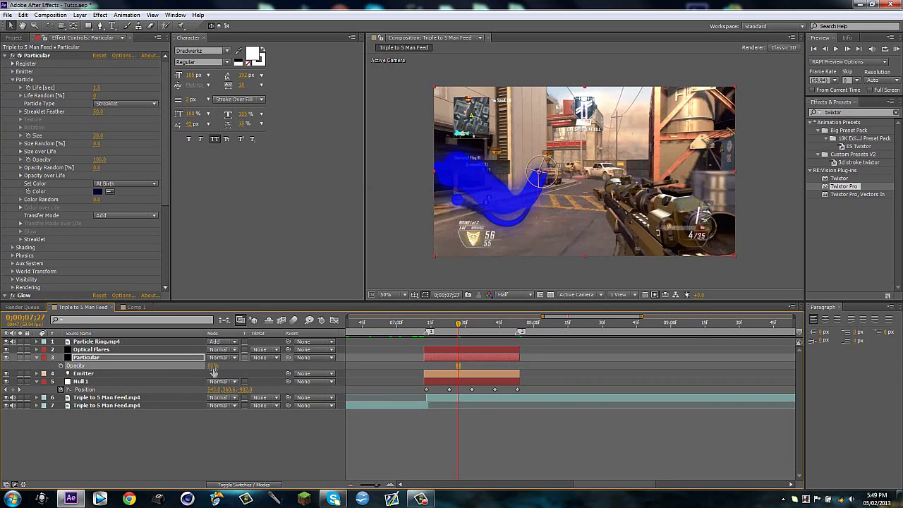
- Collapse the Particular layer's Opacity property and deselect the layer
key(t)
click(230, 451)
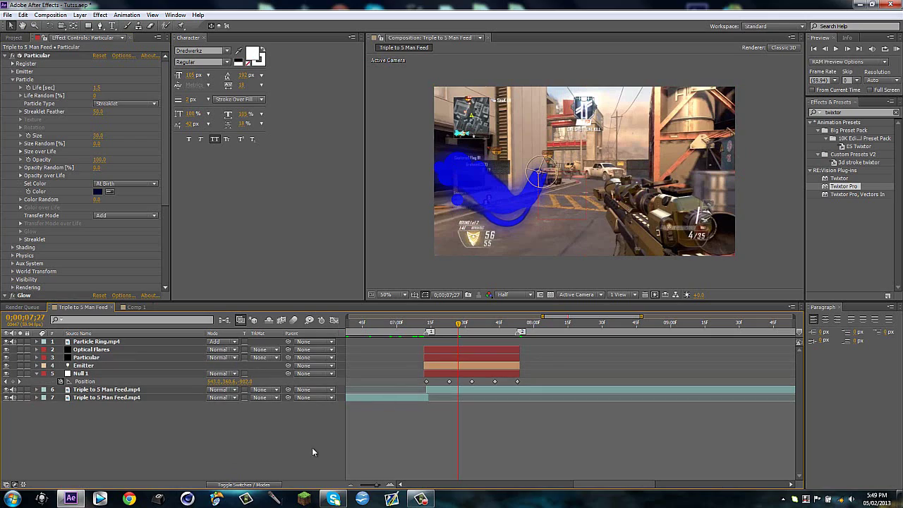
- Switch to the desktop and open the YT Monai video from the Awesome Edits folder
click(71, 499)
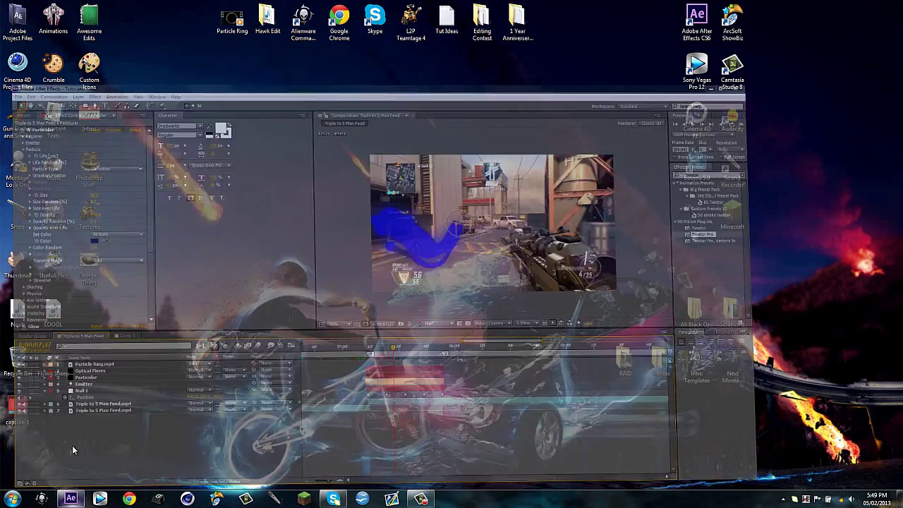
double_click(94, 22)
double_click(659, 208)
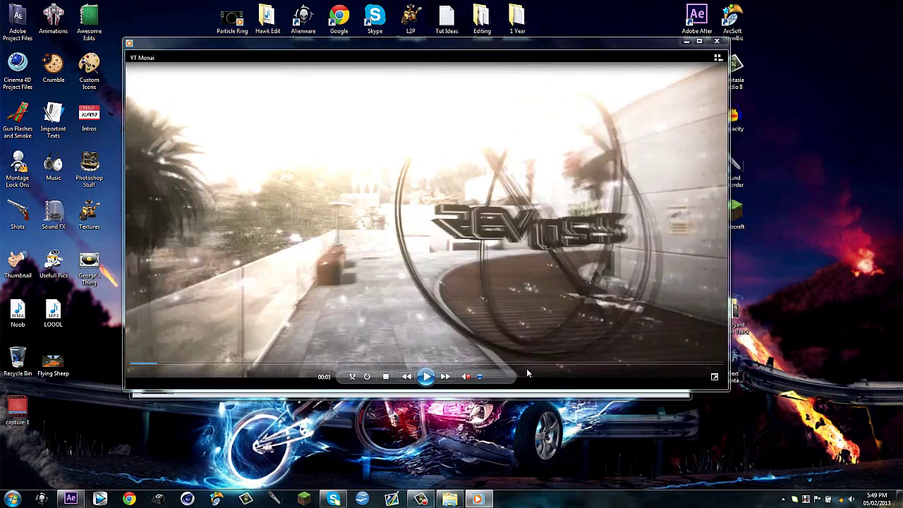
- Review the example effects in the YT Monai video from about 00:15 to 00:18, pausing along the way, and close the player
click(426, 377)
click(449, 364)
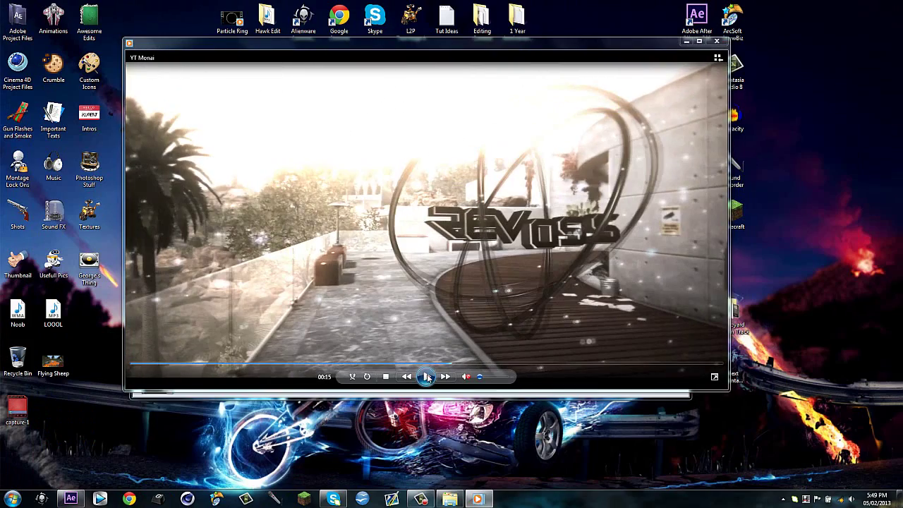
click(426, 376)
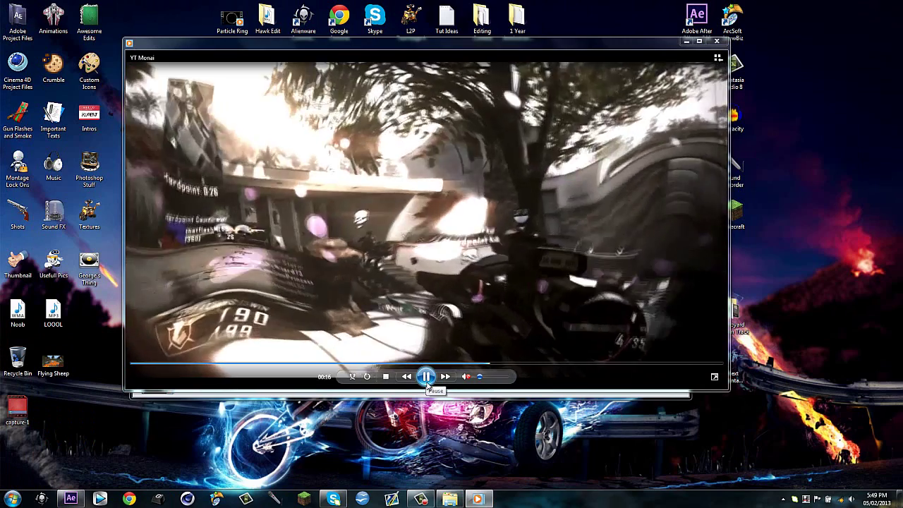
click(426, 375)
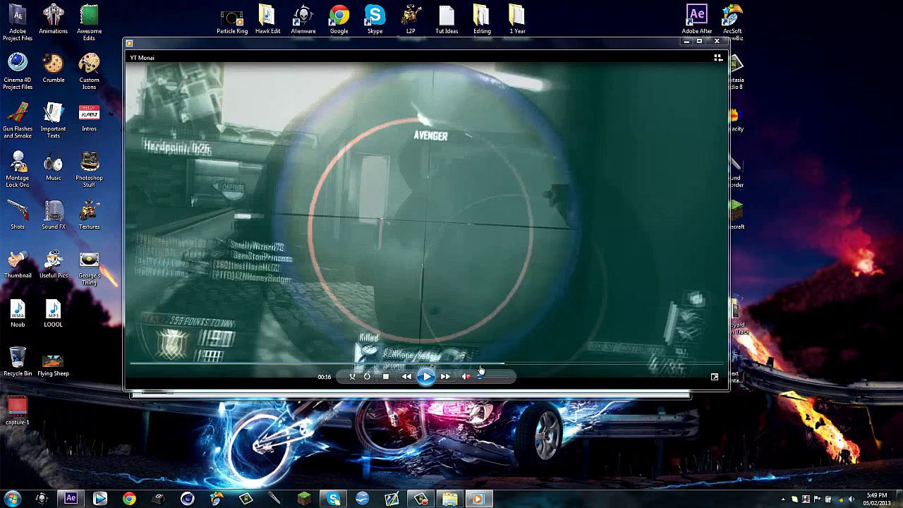
click(425, 376)
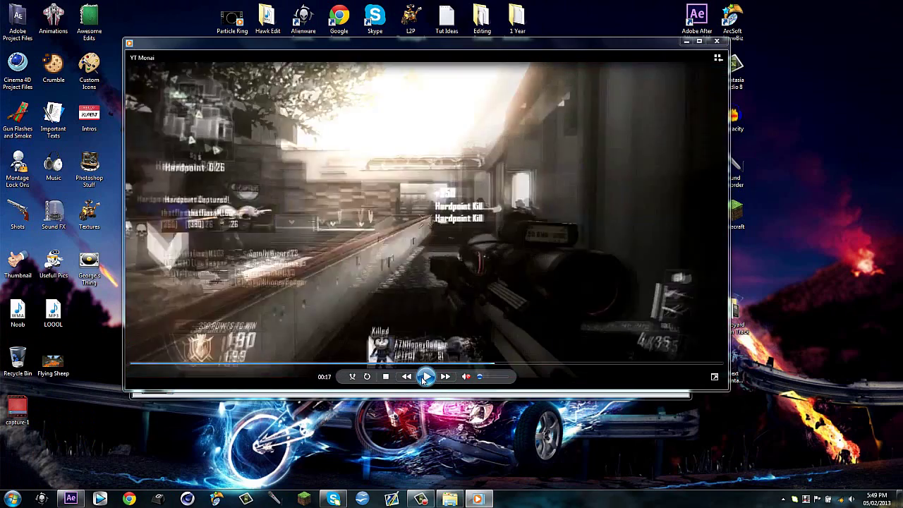
click(424, 377)
click(425, 376)
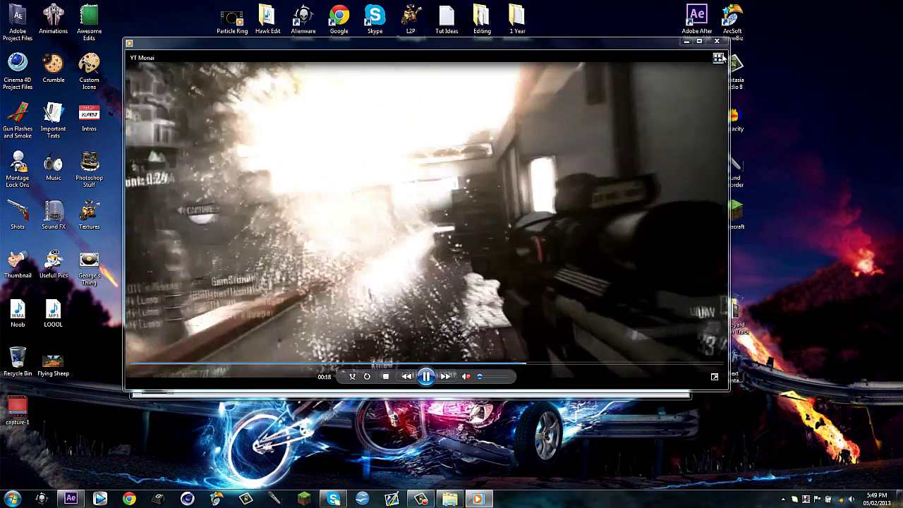
click(717, 41)
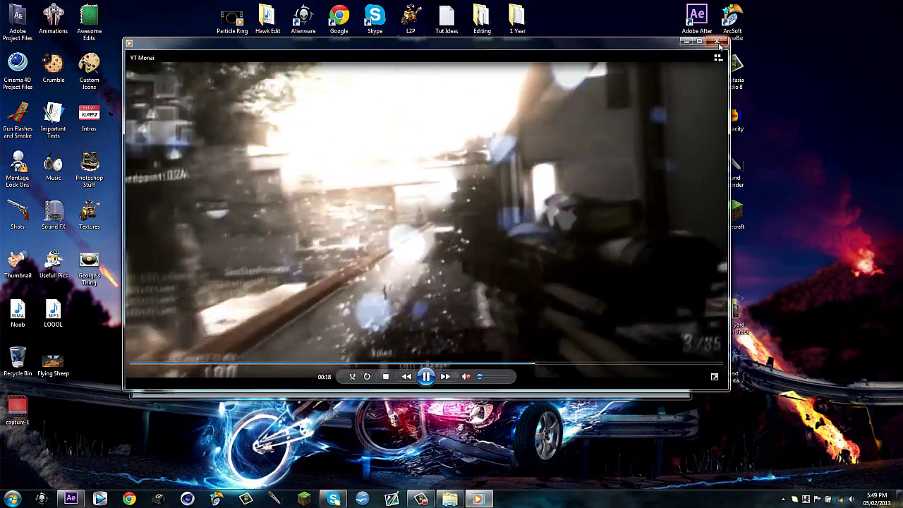
- Return to After Effects and scrub between about 0;00;07;33 and 0;00;07;43 to check the blue light streak's motion
click(70, 498)
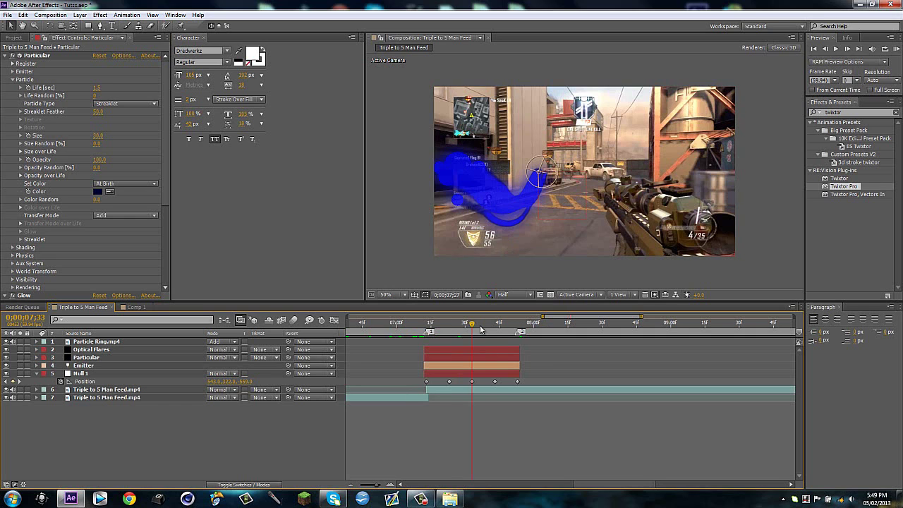
drag(481, 330, 487, 329)
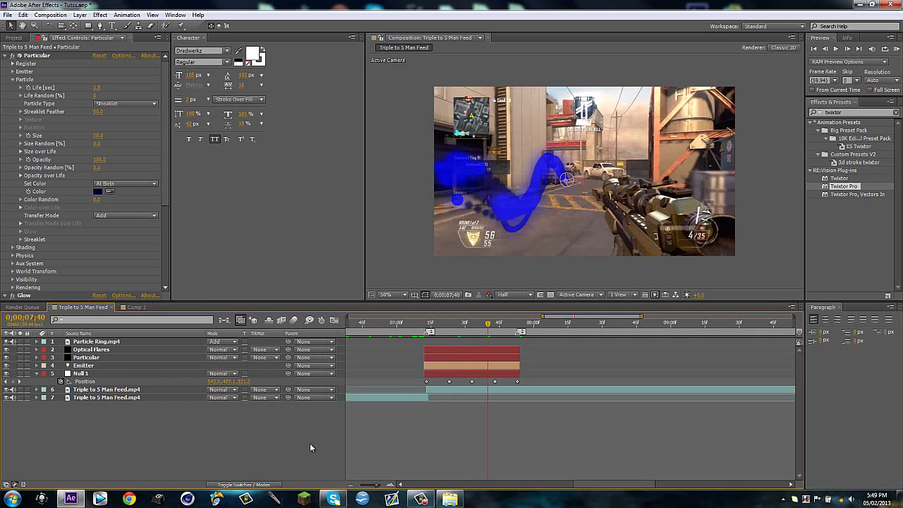
click(496, 330)
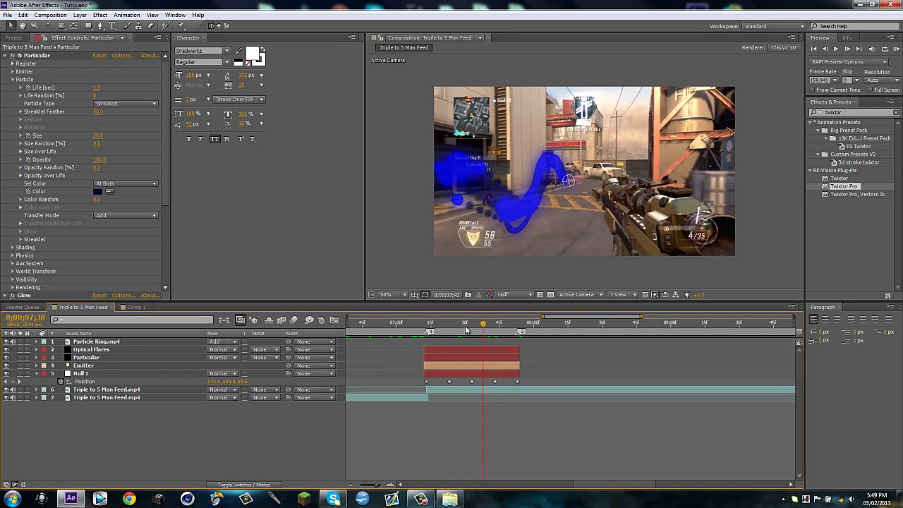
drag(465, 326, 490, 324)
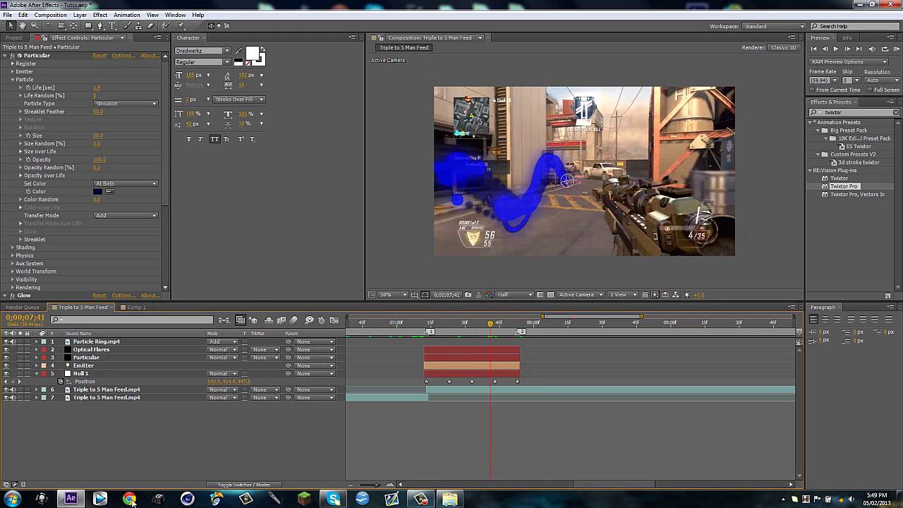